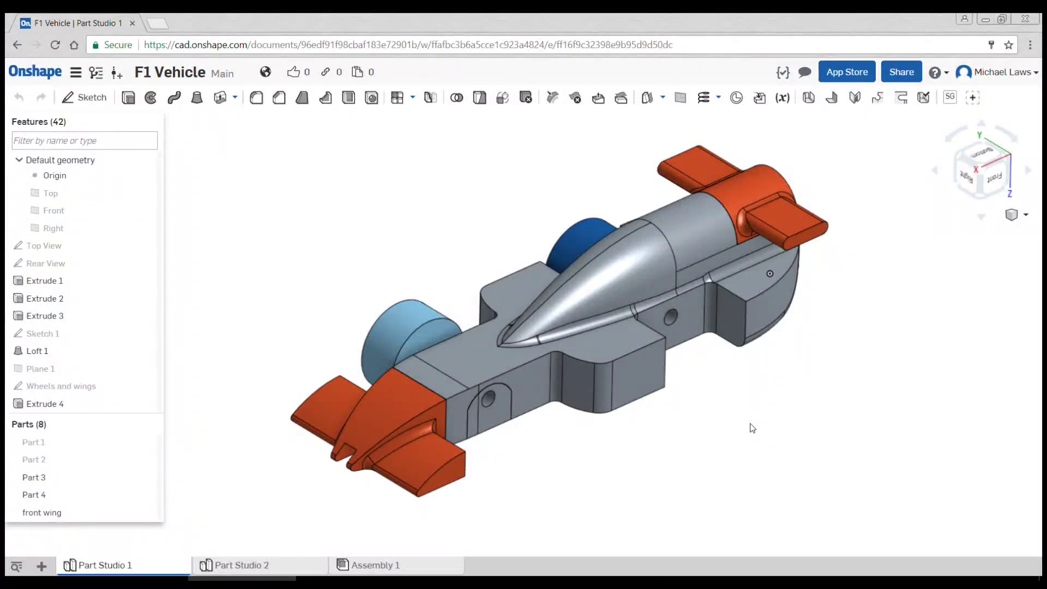
Step: Hide Part 3, Part 4, the front wing, the rear wing and body (4), leaving only body (5) displayed
middle_drag(736, 420, 762, 426)
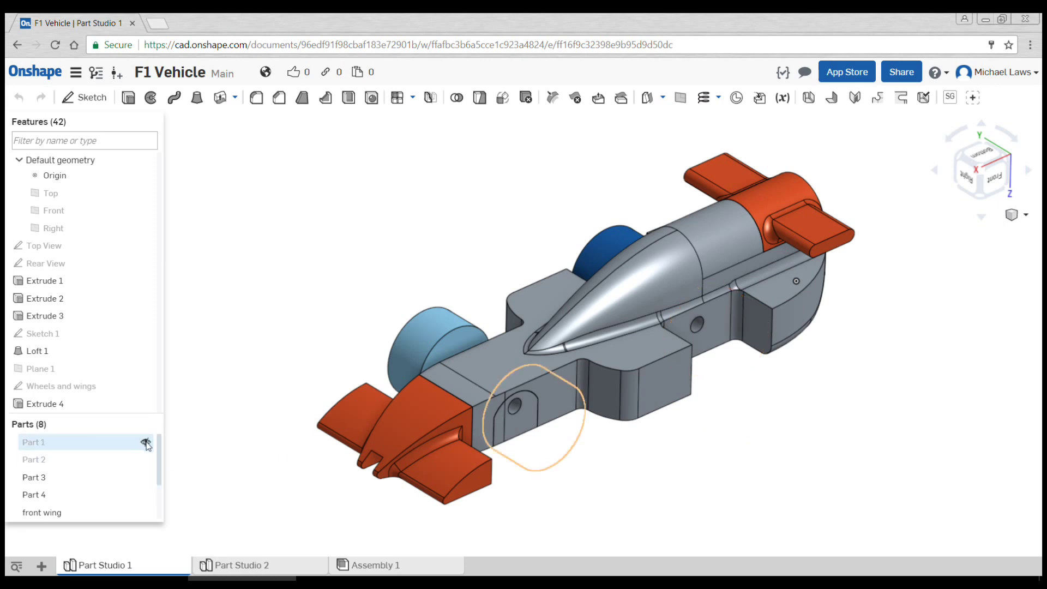
click(146, 477)
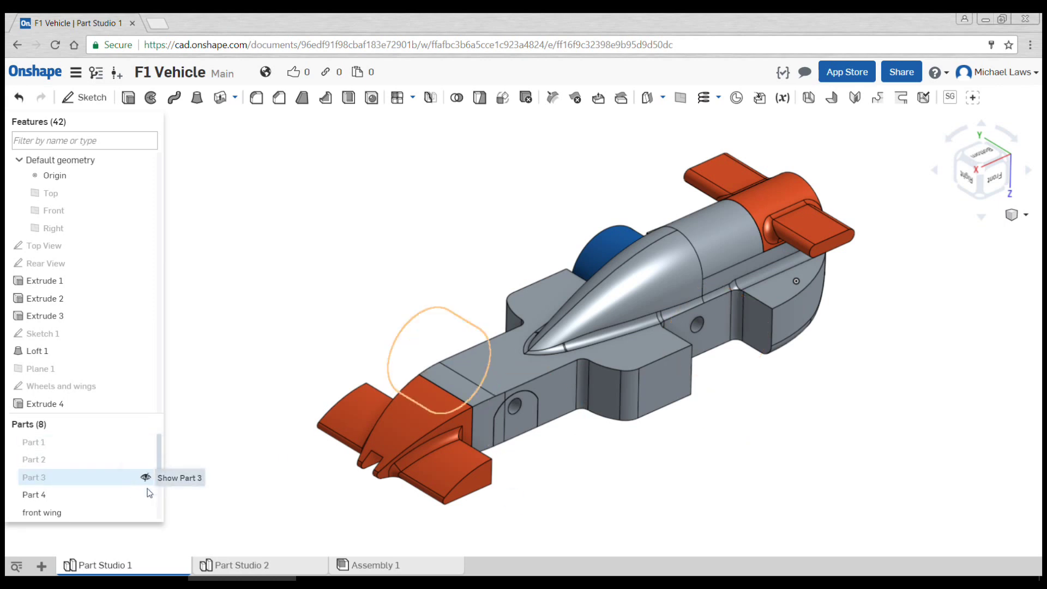
click(146, 494)
scroll(139, 488, down, 1)
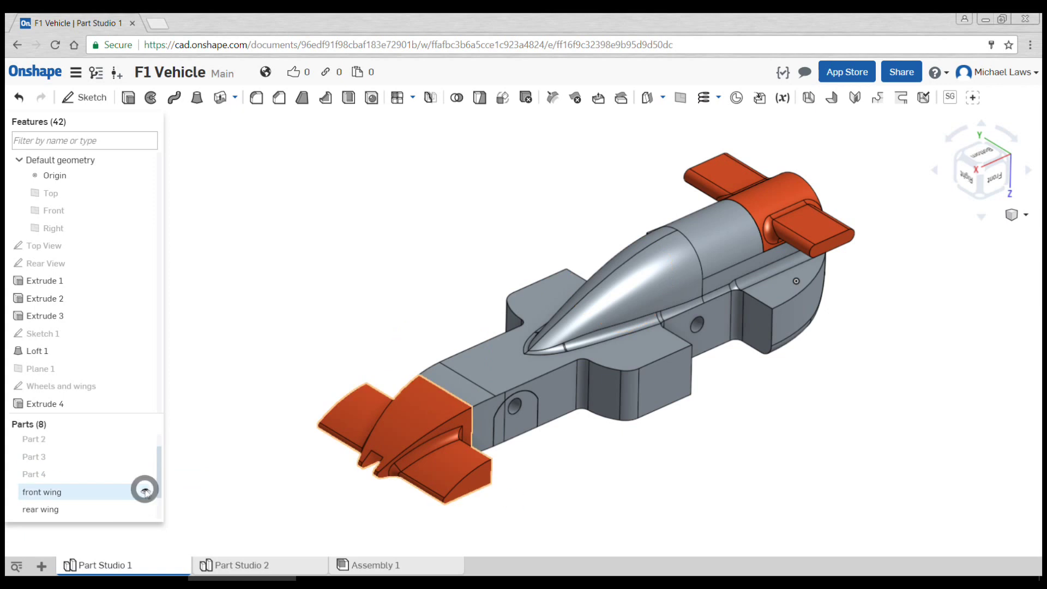
click(145, 490)
click(145, 510)
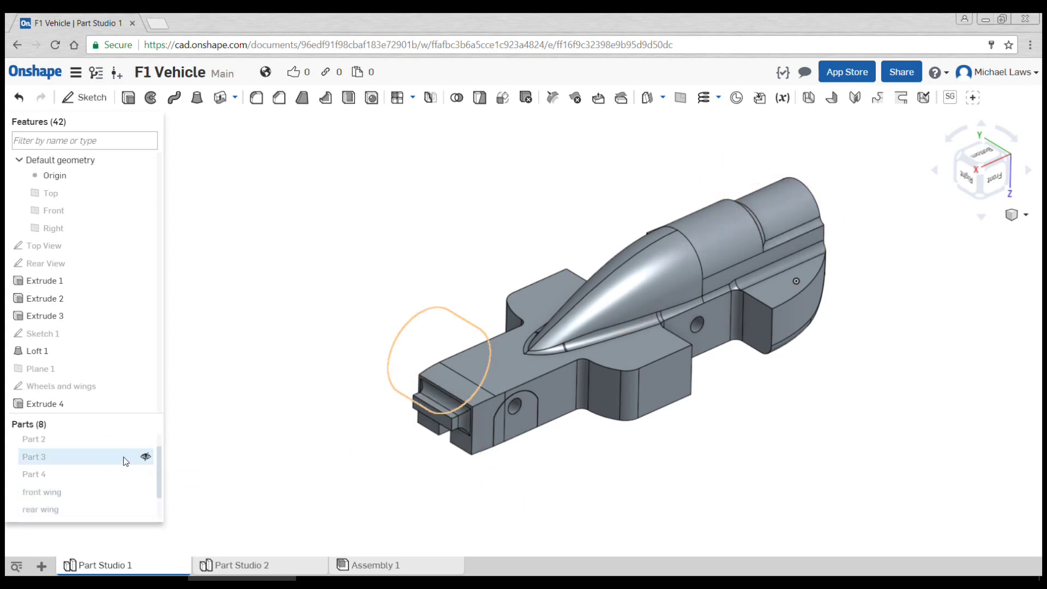
scroll(125, 462, down, 2)
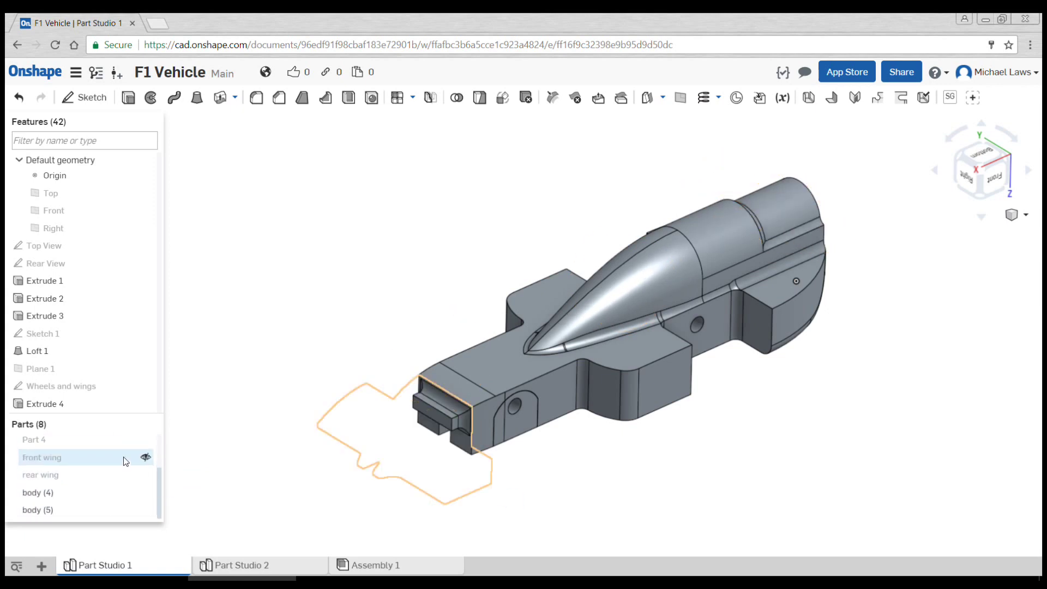
click(145, 492)
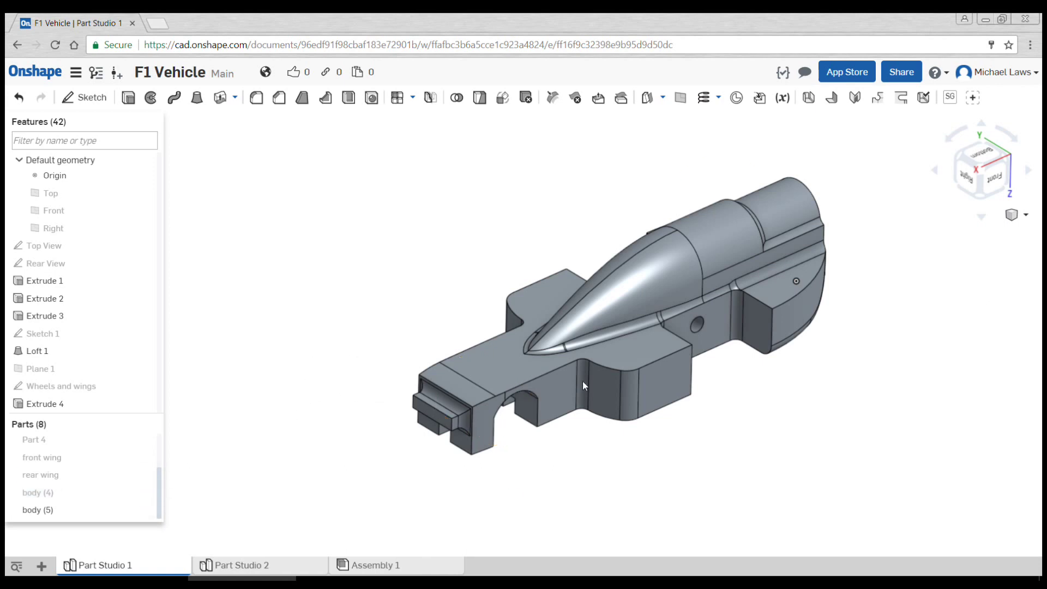
Step: Start a new sketch on the Front plane and view it straight on
right_drag(664, 461, 739, 368)
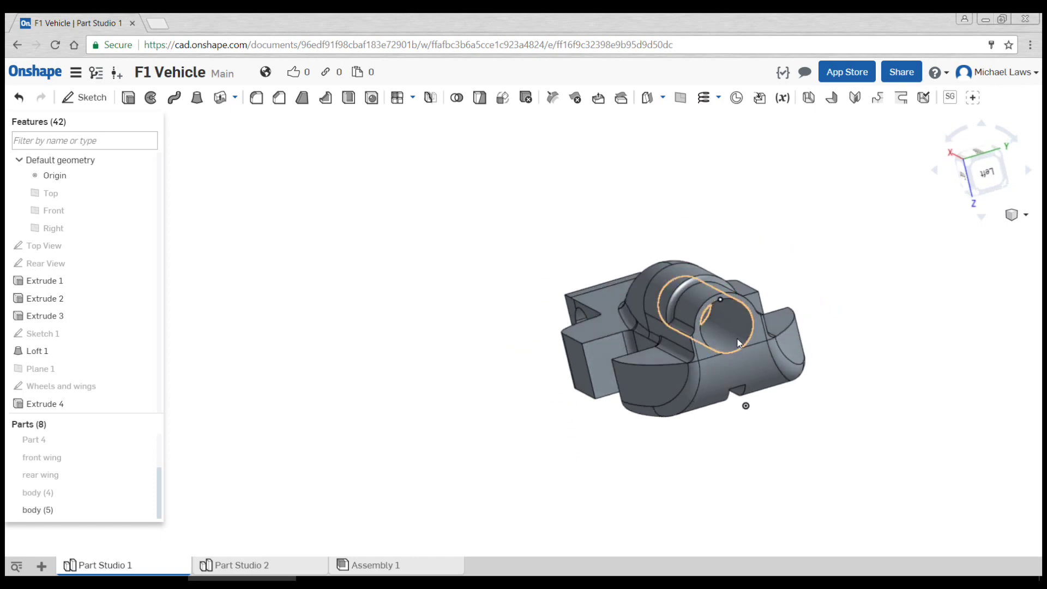
right_drag(512, 327, 466, 309)
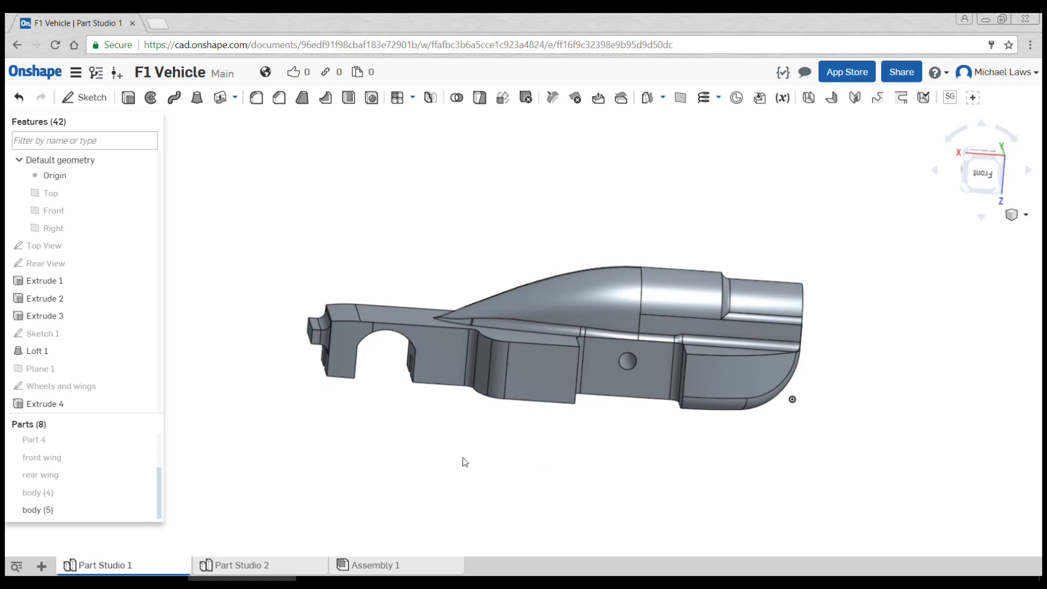
middle_drag(463, 460, 488, 468)
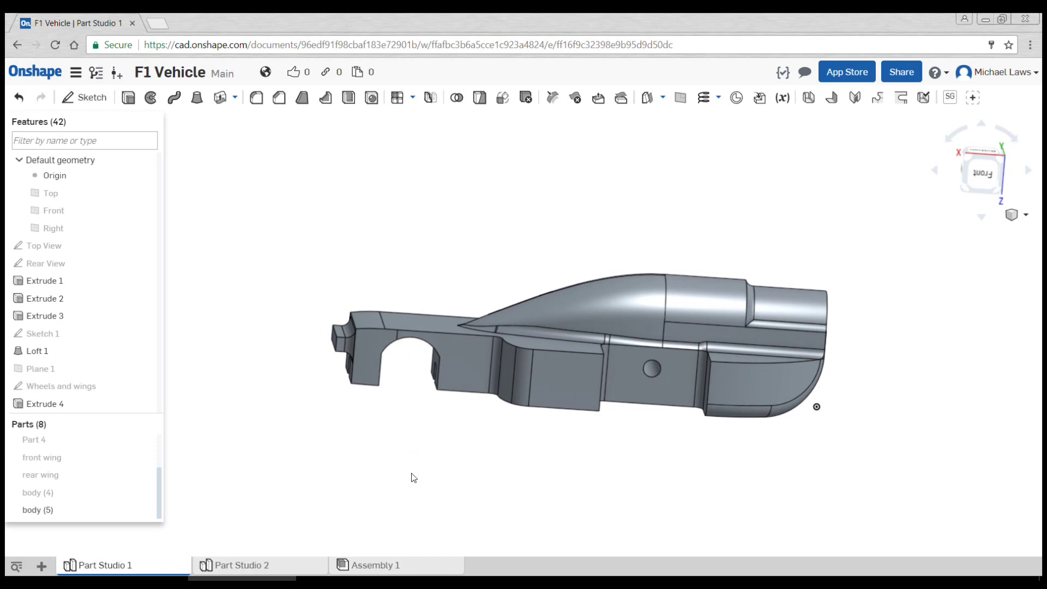
middle_drag(411, 477, 473, 473)
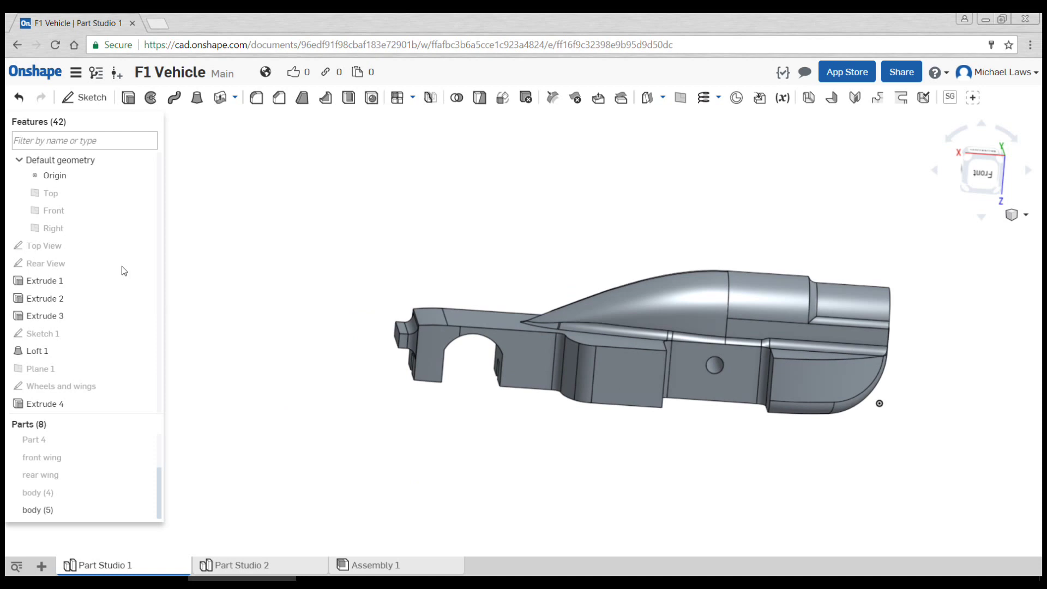
click(87, 98)
key(shift+7)
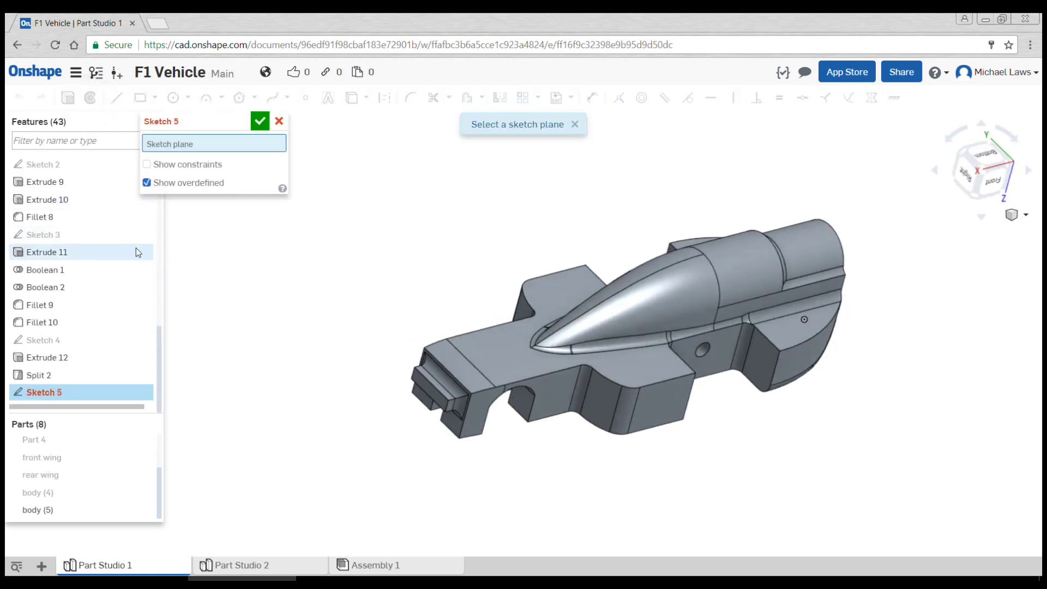
right_drag(624, 188, 722, 176)
click(806, 156)
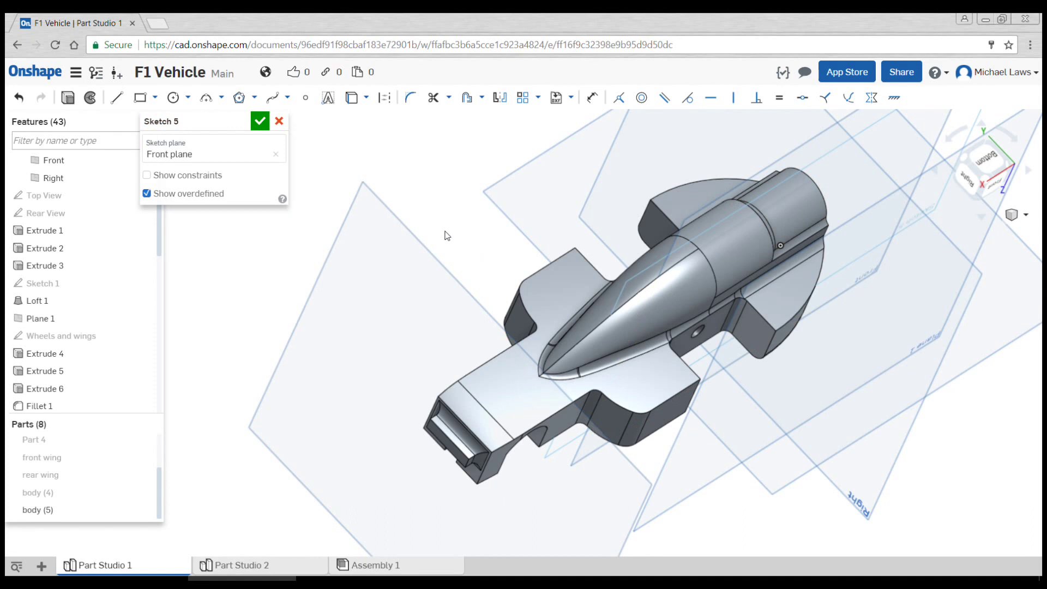
key(n)
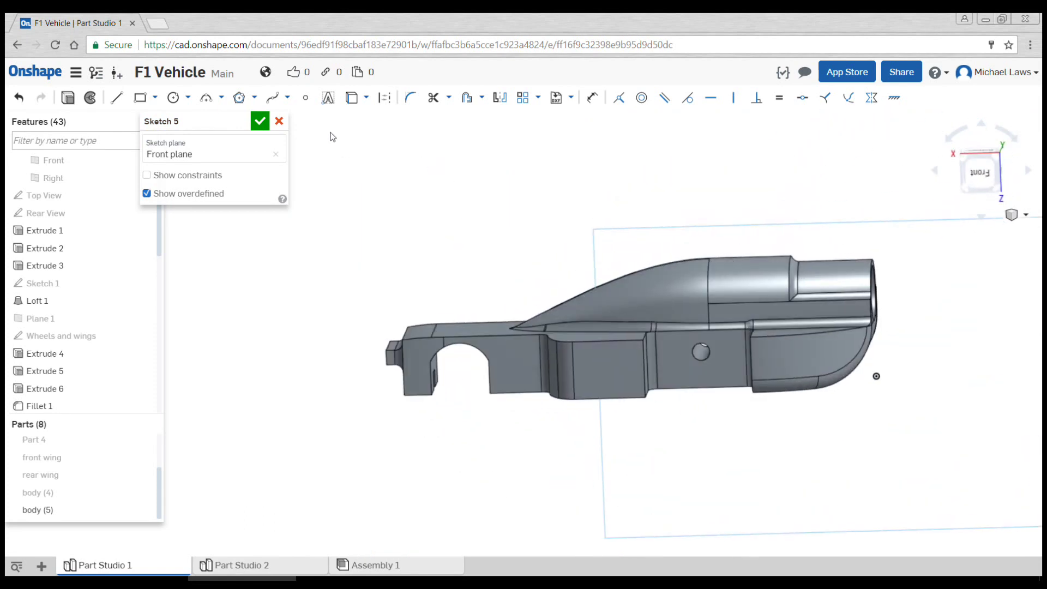
Step: Project the circular edge of the cartridge hole at the car's rear end into the sketch
click(351, 97)
scroll(905, 297, up, 5)
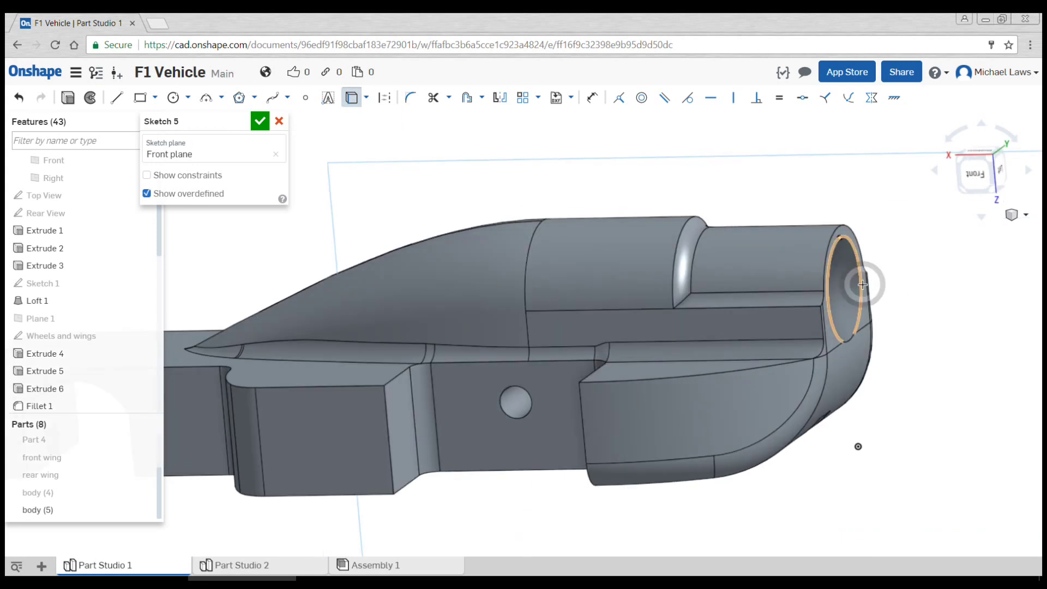
scroll(820, 310, down, 5)
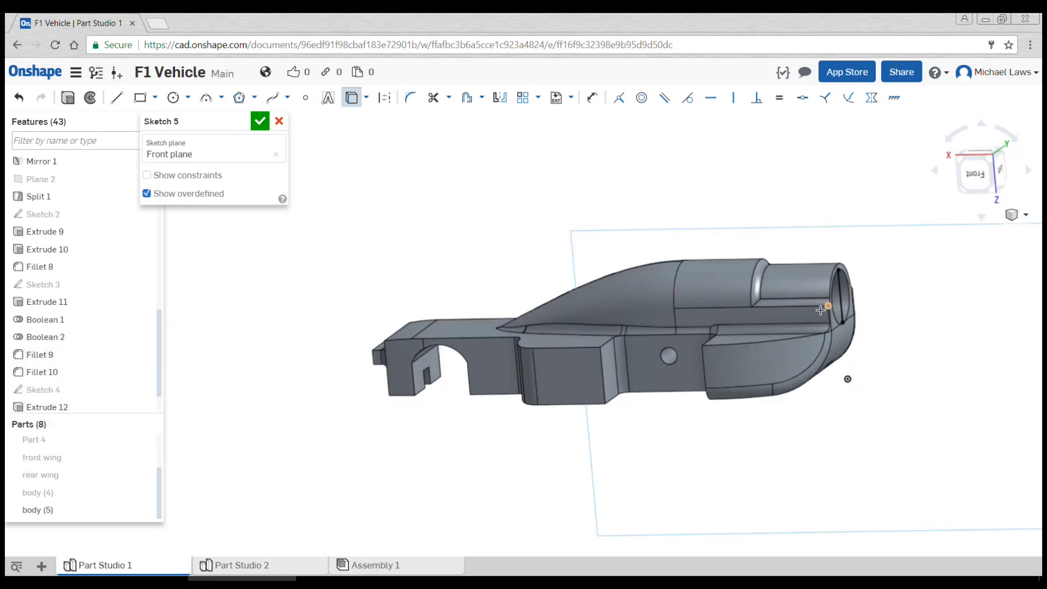
key(n)
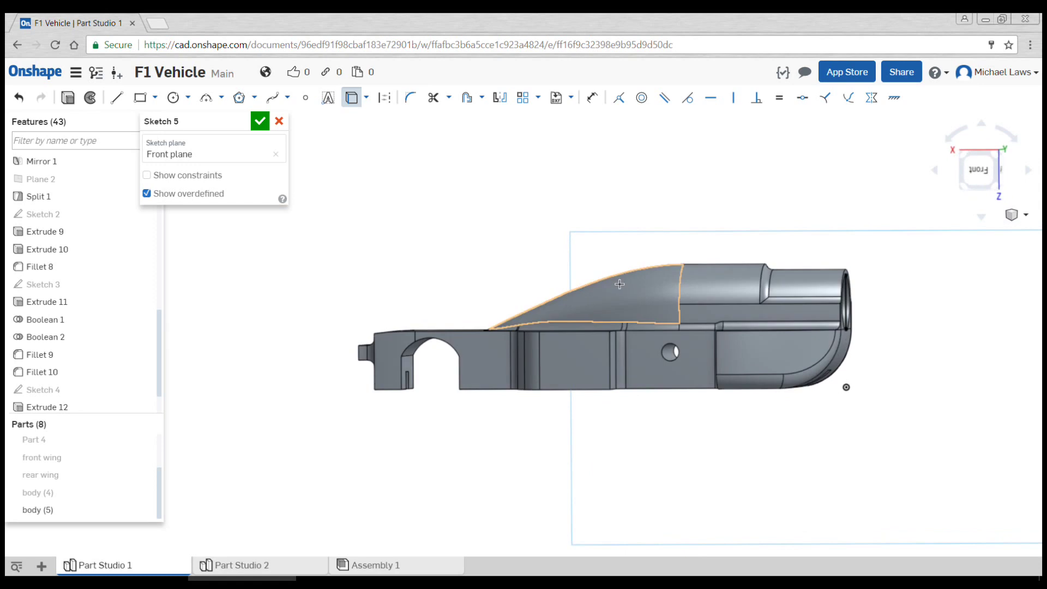
Step: Sketch a closed six-line profile ahead of and above the nose, about 129 mm long and 58 mm high, with a sloped rear edge
key(l)
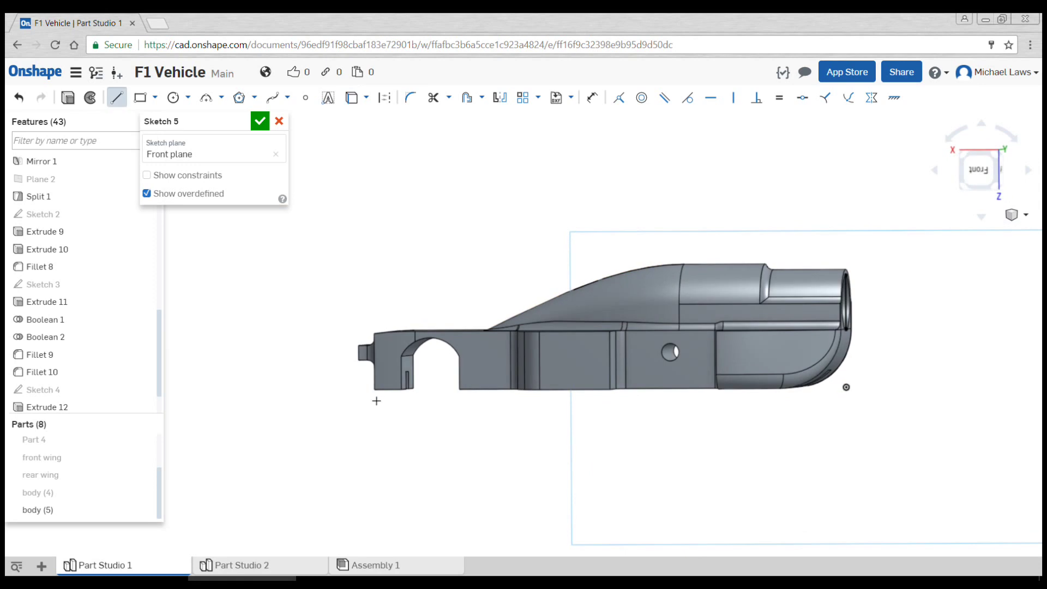
click(333, 388)
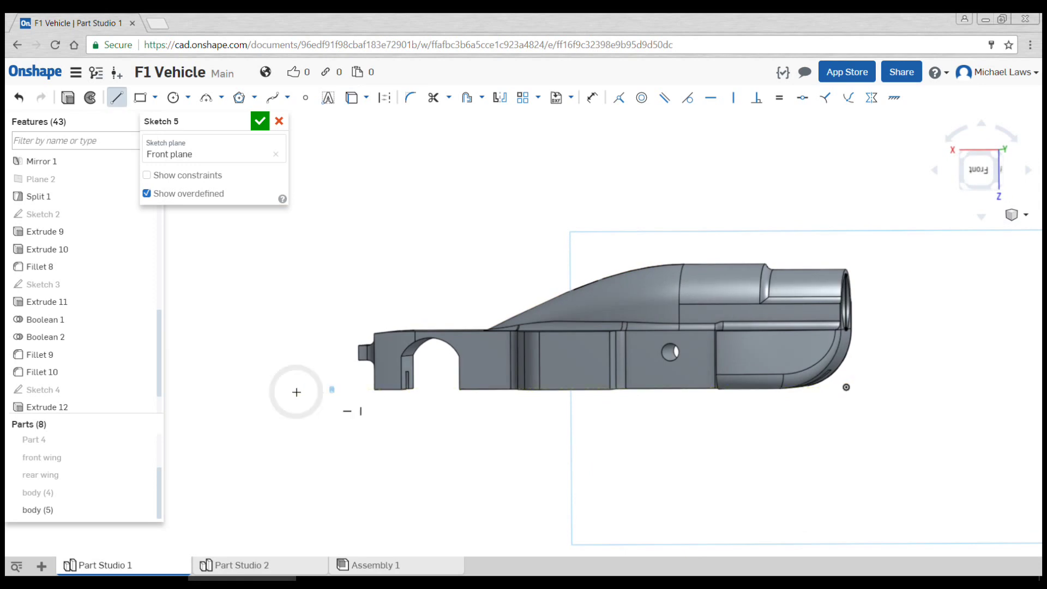
click(240, 390)
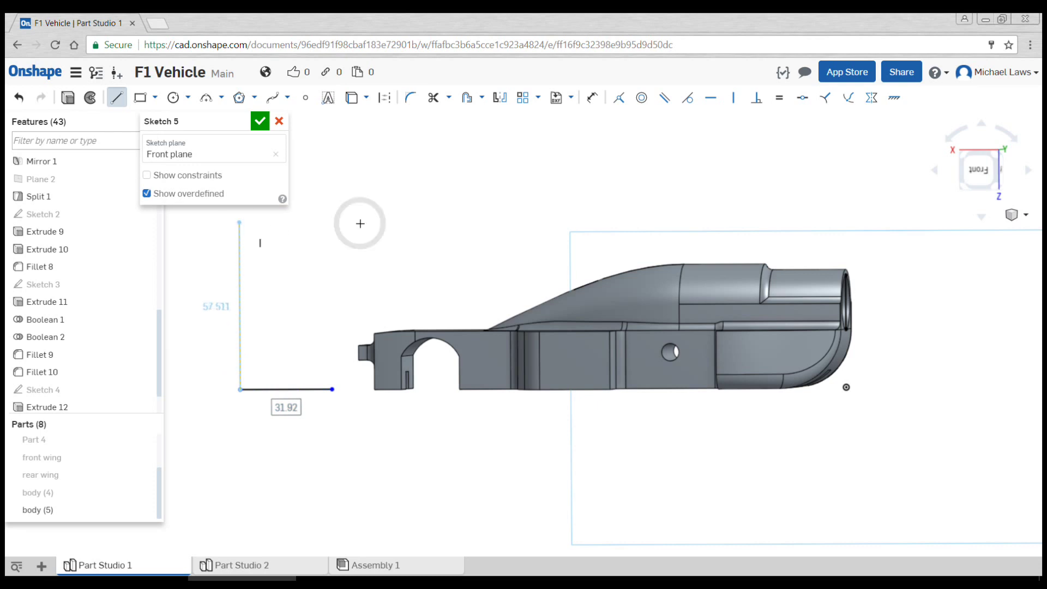
click(240, 222)
click(611, 221)
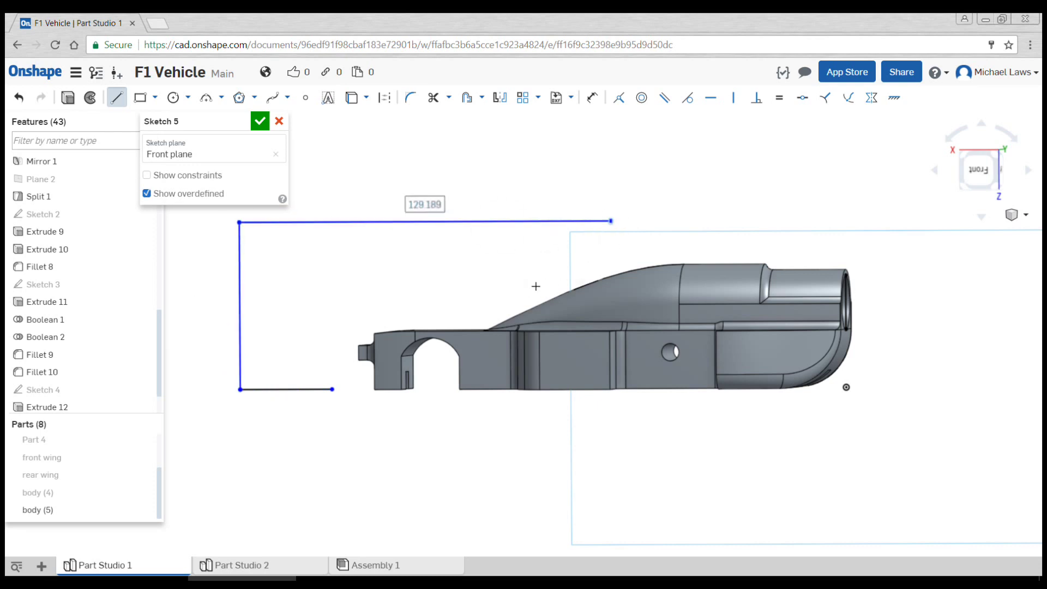
double_click(483, 299)
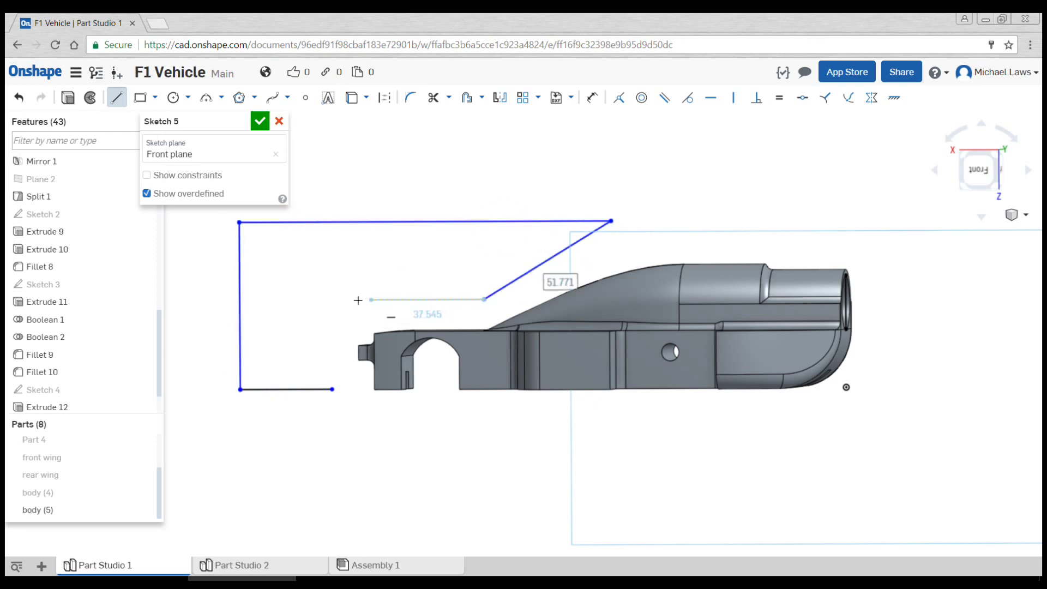
click(332, 300)
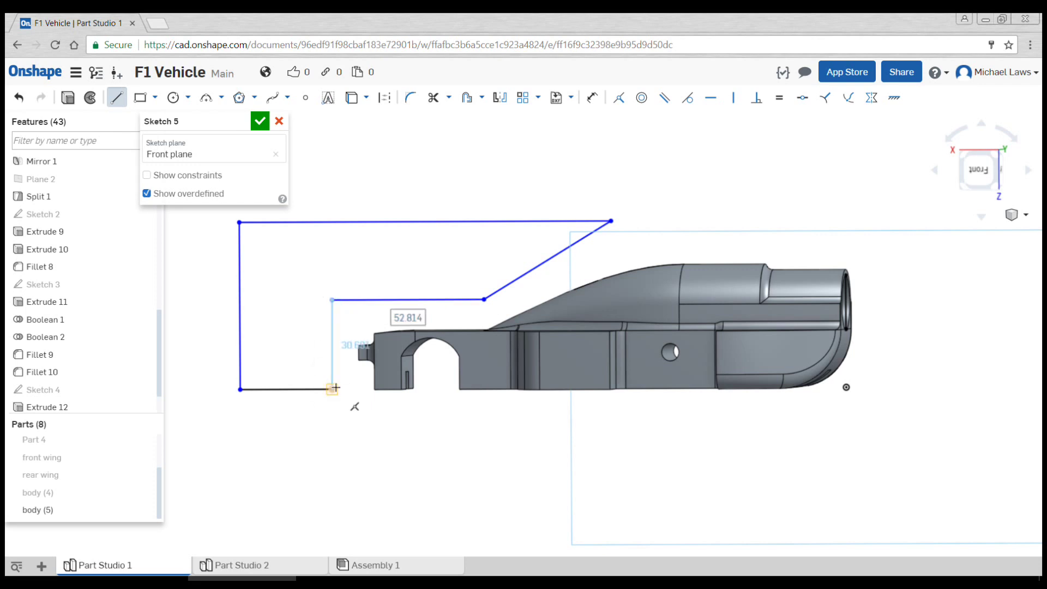
click(332, 389)
Step: Dimension the distance from the projected rear edge to the profile's front vertical line as 223 mm
scroll(456, 429, up, 1)
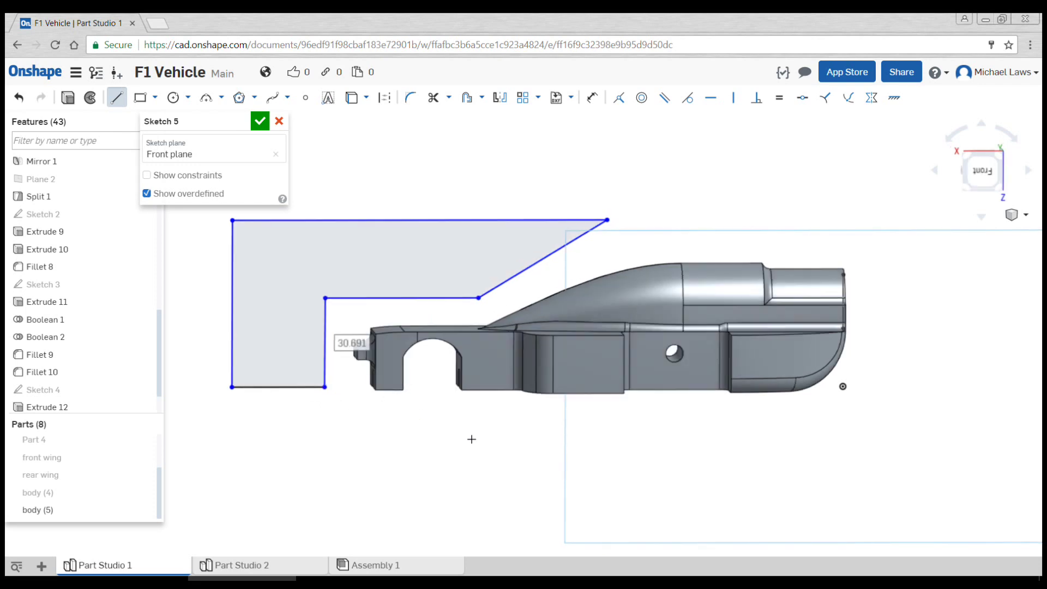
scroll(505, 367, down, 1)
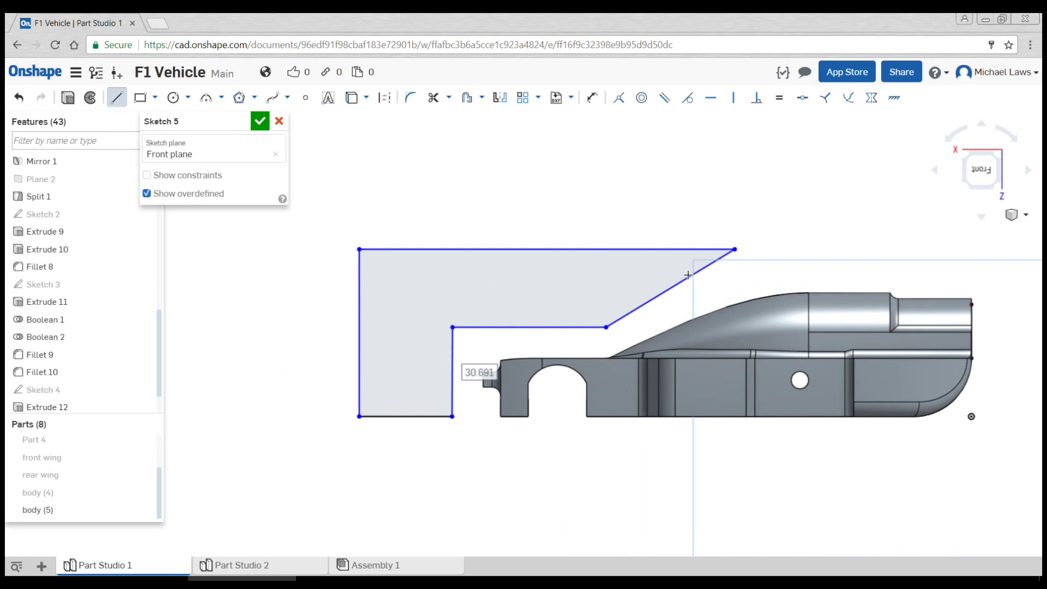
key(d)
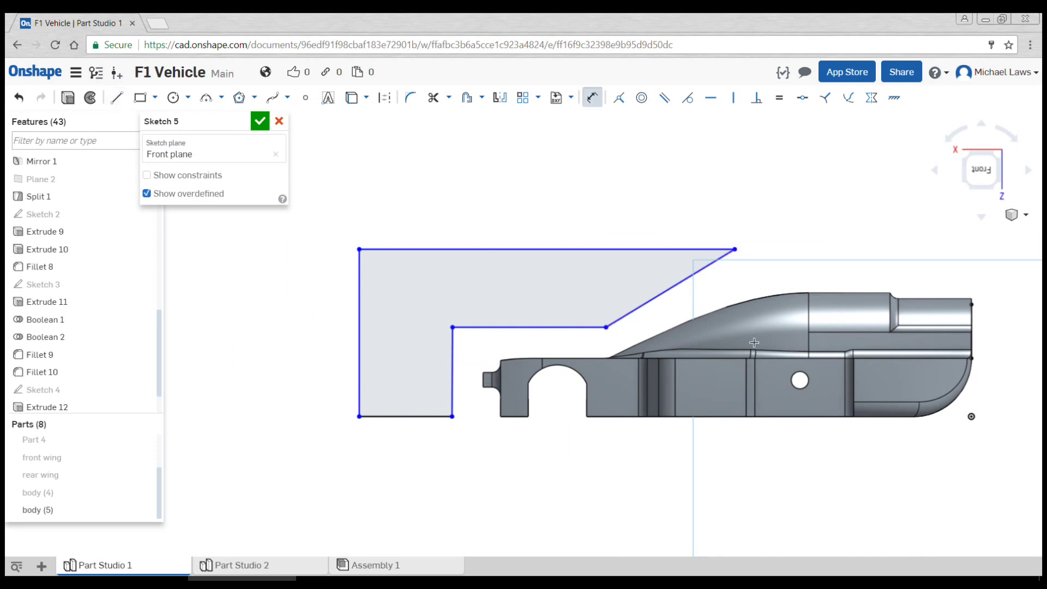
click(972, 329)
click(349, 268)
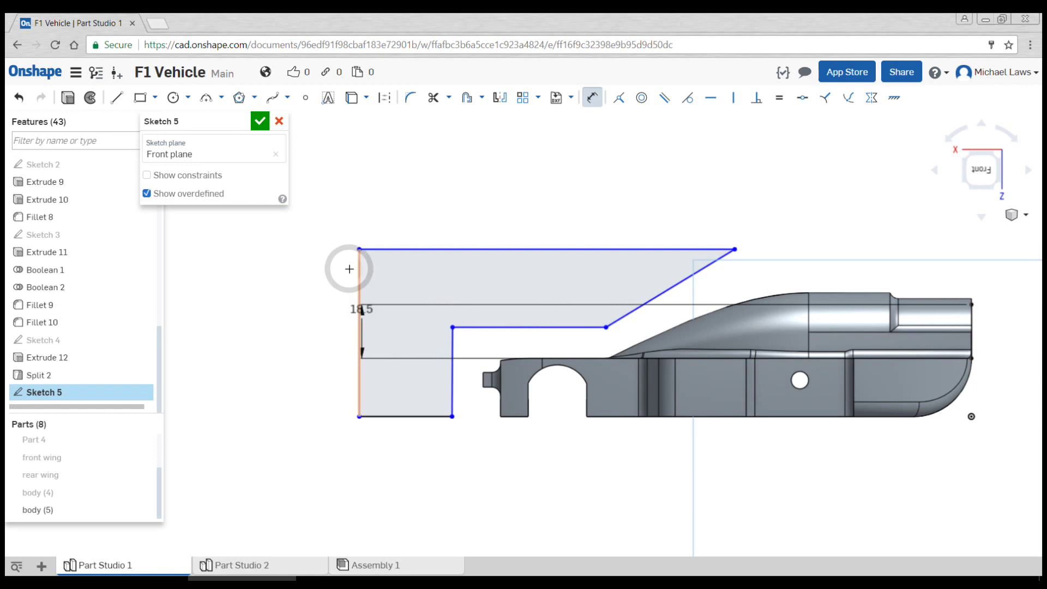
click(620, 162)
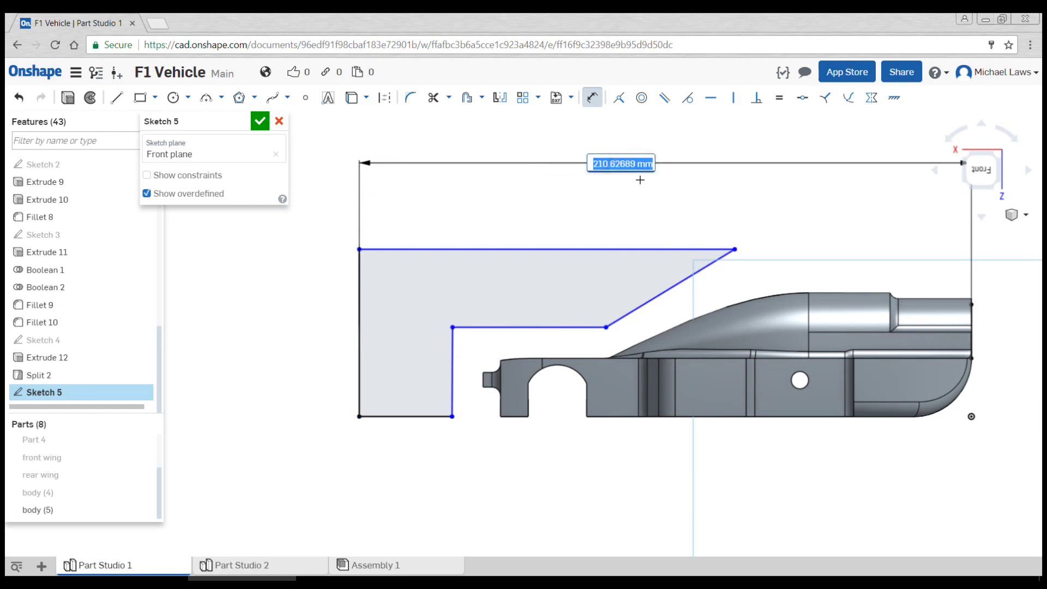
text(2)
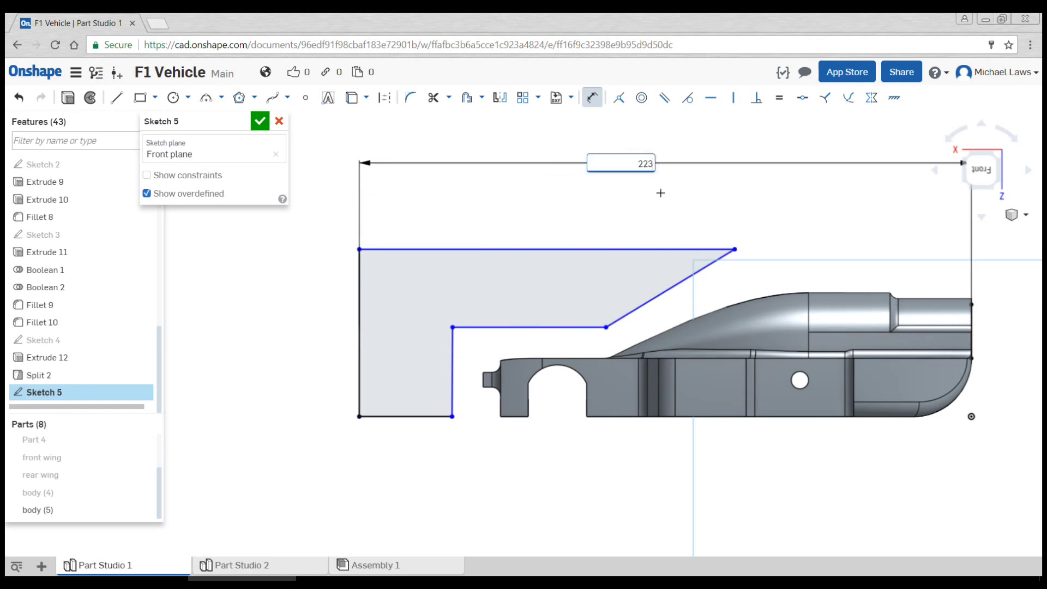
text(23)
key(Return)
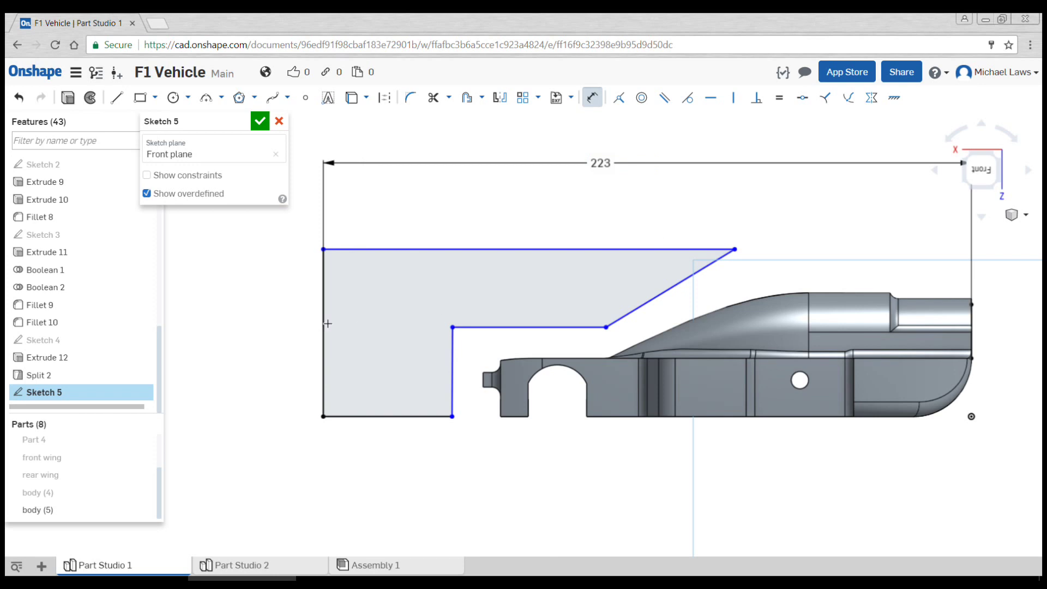
Step: Set the length of the profile's front vertical line to 50 mm
click(325, 324)
click(256, 327)
text(5)
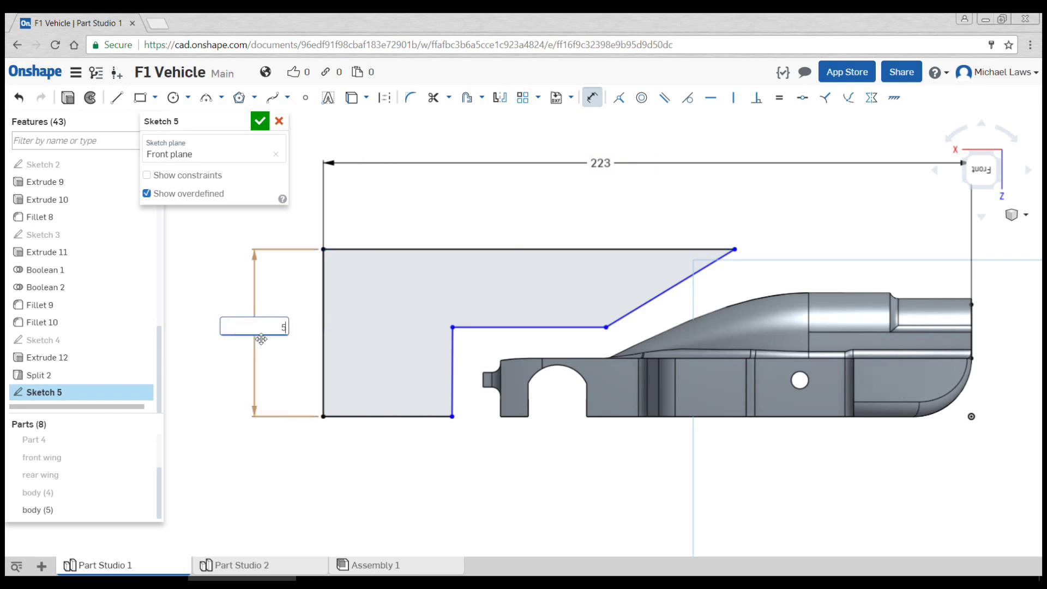
text(0)
key(Return)
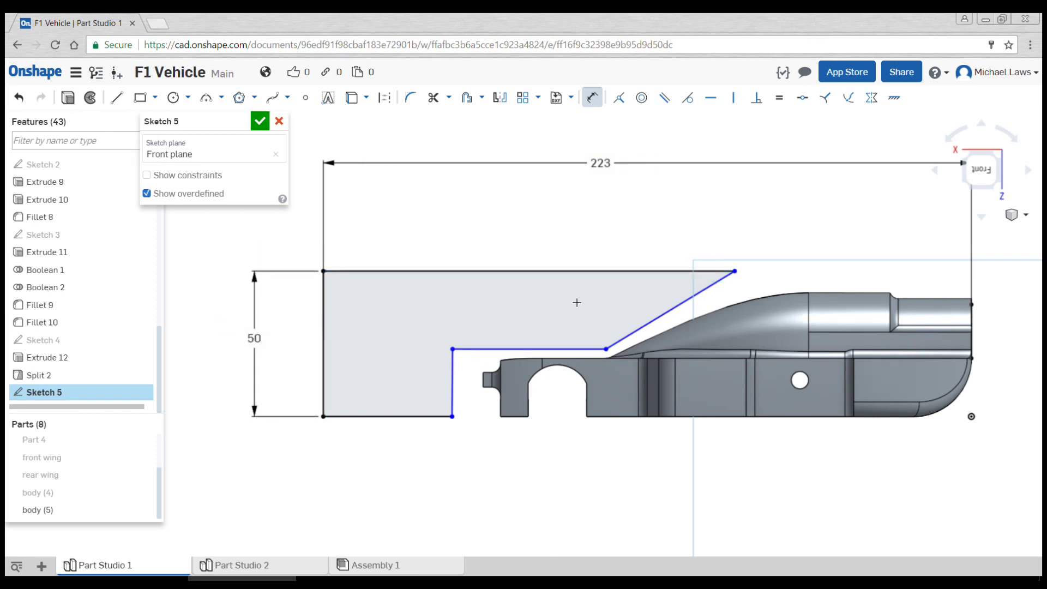
key(Escape)
Step: Reposition the profile's inner horizontal line about 8 mm above the body and move its inner vertical line closer to the nose
drag(561, 348, 624, 327)
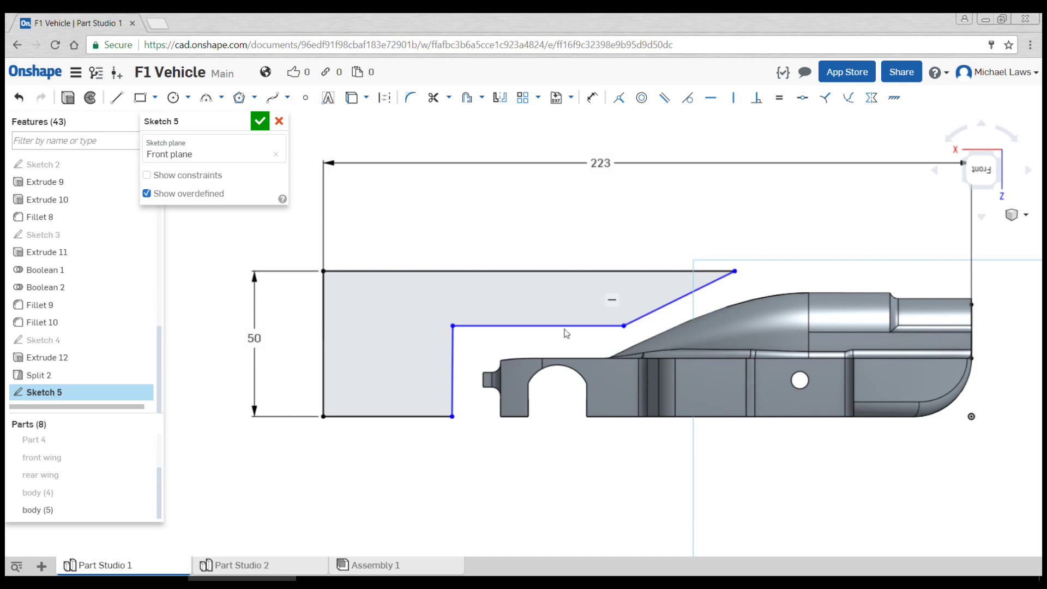
drag(581, 330, 566, 342)
drag(456, 375, 478, 375)
Step: Measure the clearance between the profile's inner horizontal line and the top edge of the body
scroll(586, 350, up, 1)
key(d)
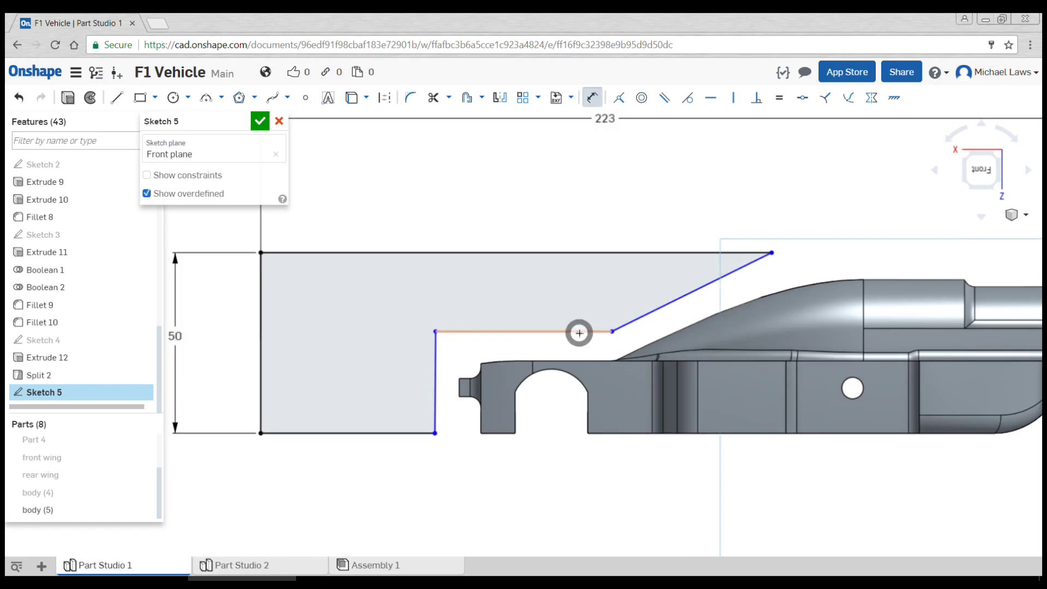
click(580, 332)
click(564, 360)
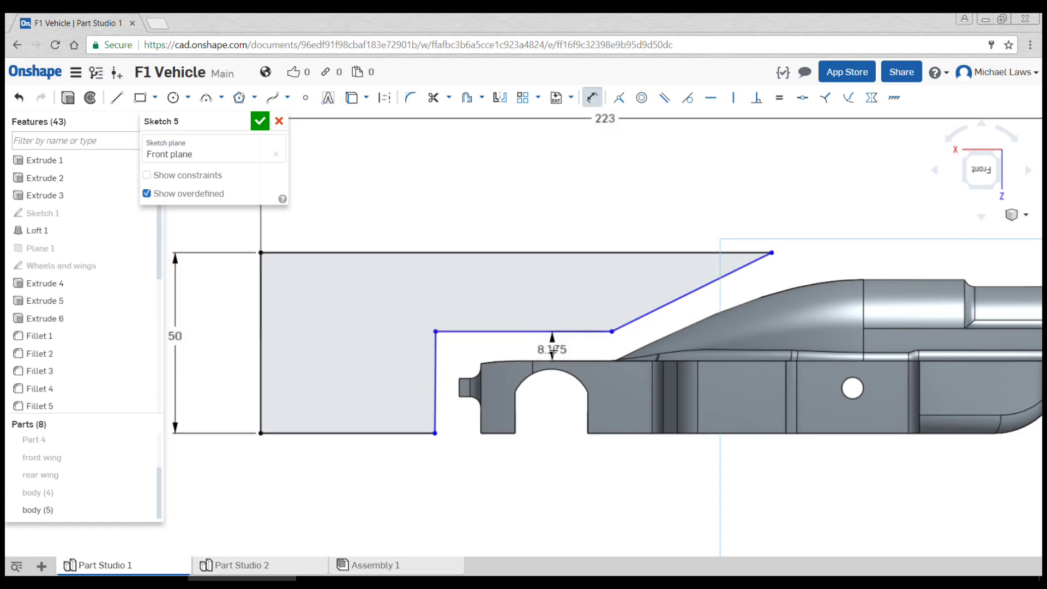
key(Escape)
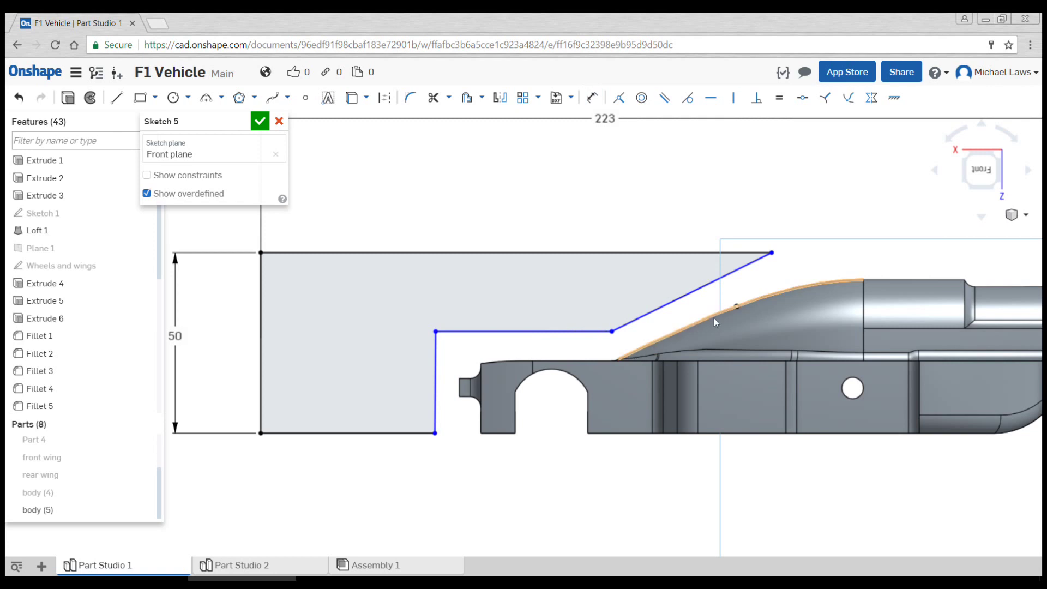
Step: Measure the clearance between the profile's sloped line and the curved upper edge of the body
key(u)
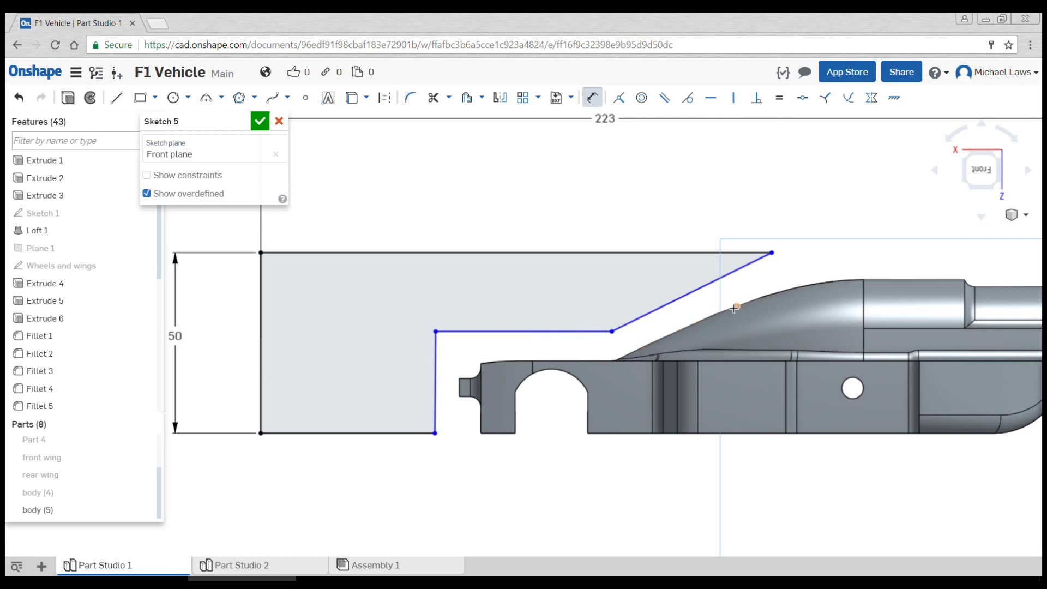
click(718, 278)
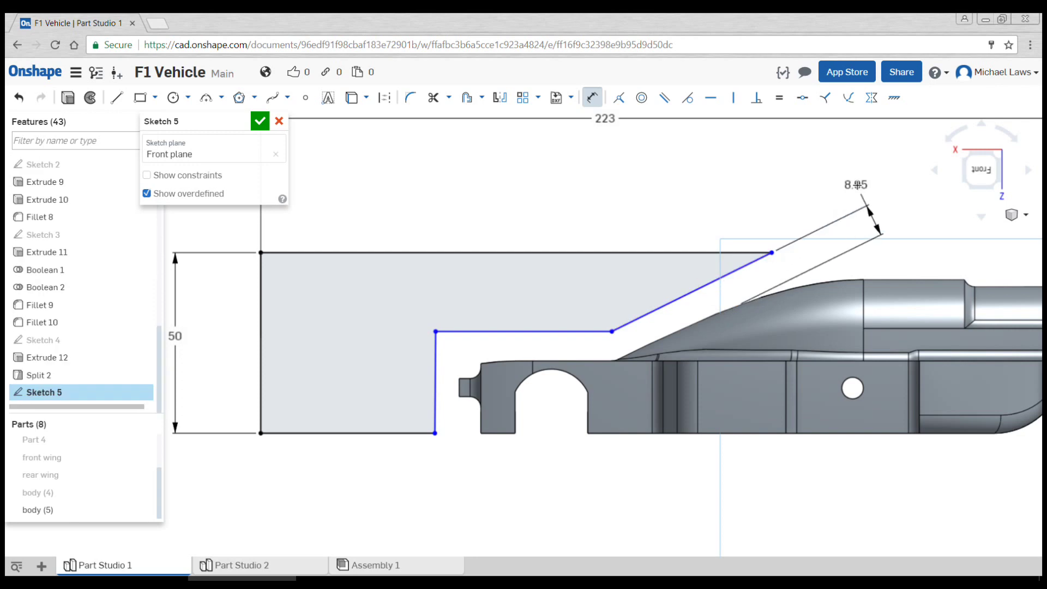
key(Escape)
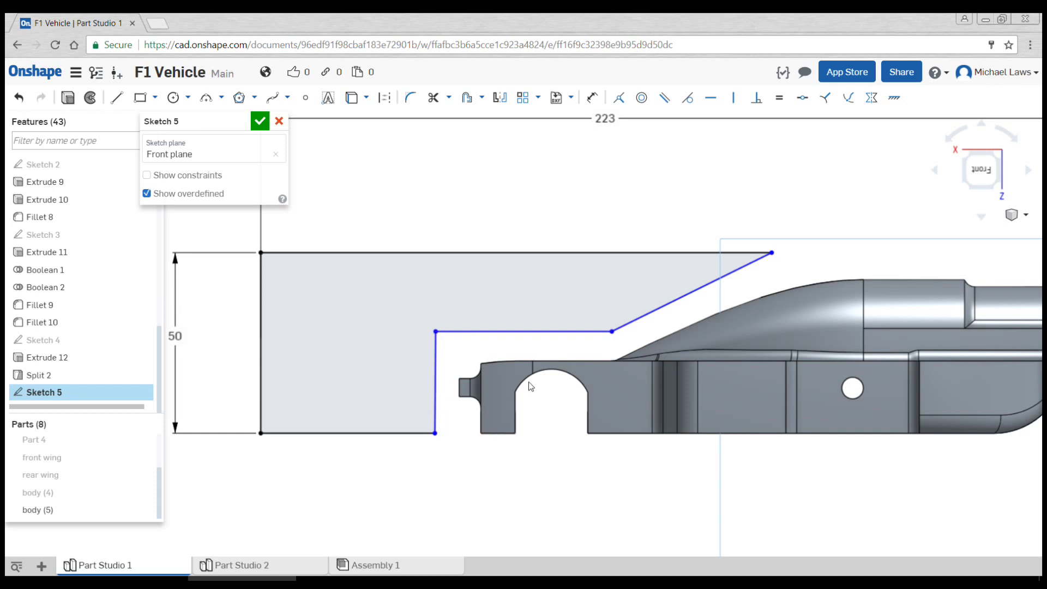
Step: Sketch a small rectangular tab about 16 mm wide and 9 mm high from the profile's inner horizontal line into the body
key(l)
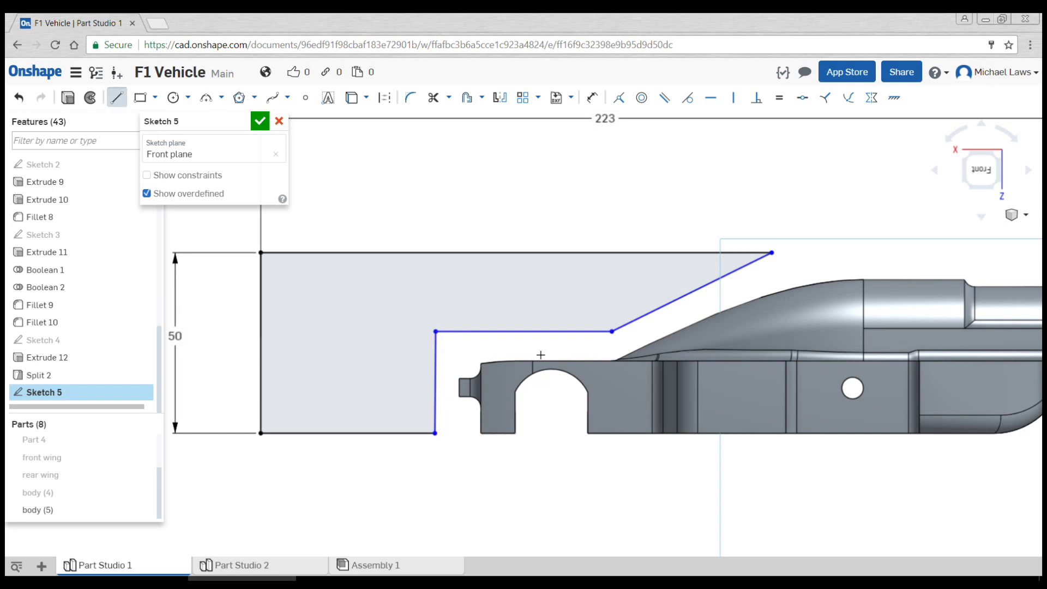
click(523, 331)
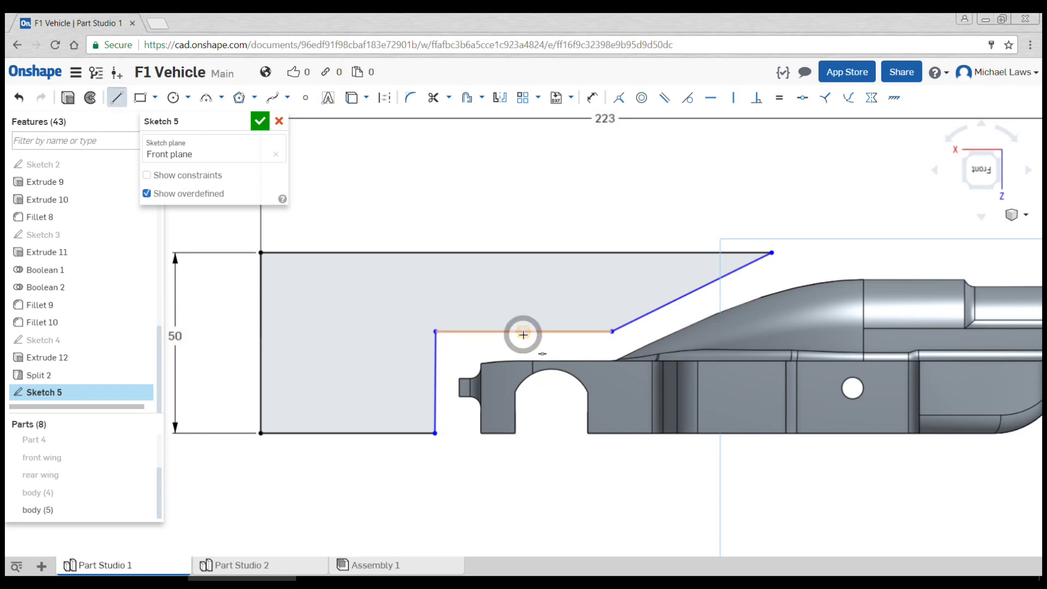
click(525, 365)
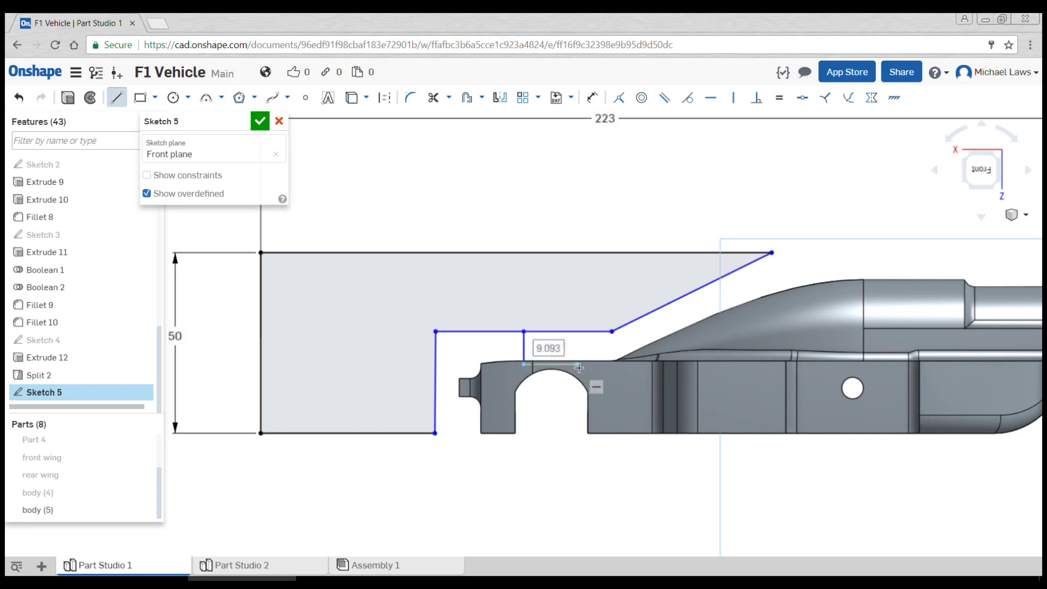
click(581, 364)
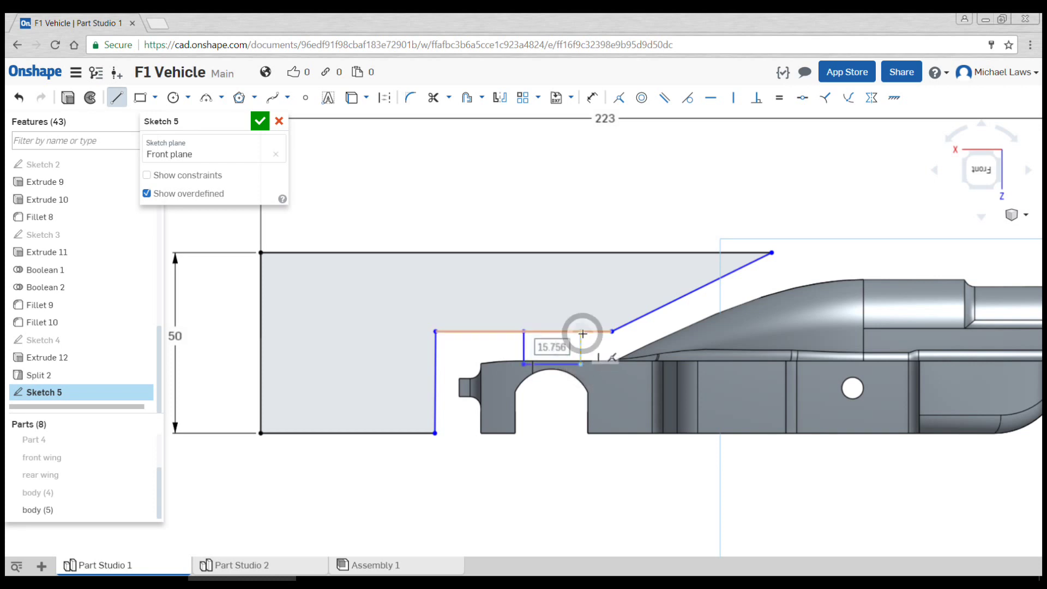
click(581, 331)
key(Escape)
Step: Dimension the connecting tab's width as 15 mm and finish the sketch
key(u)
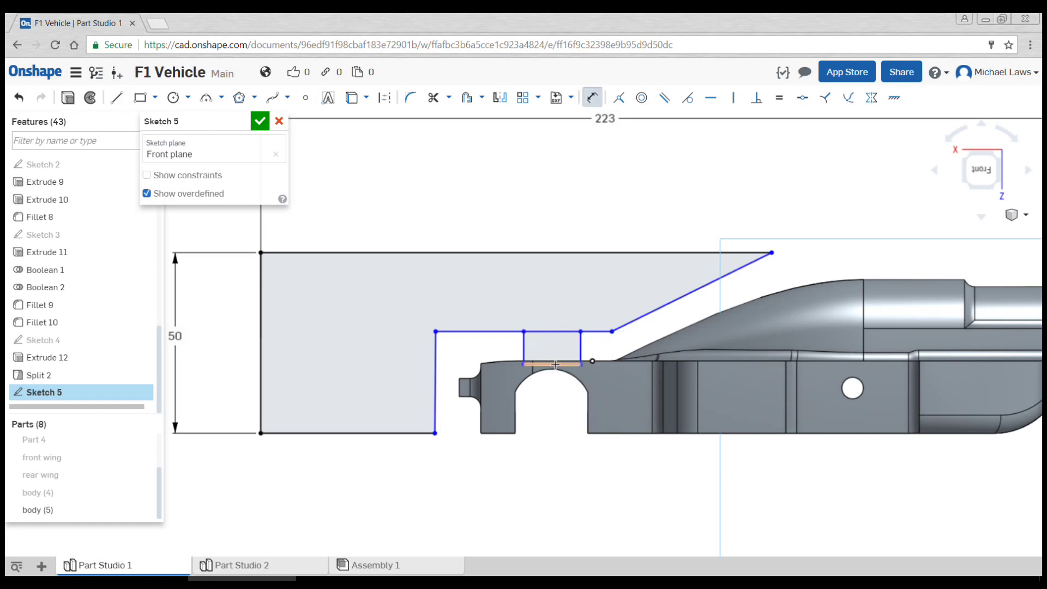
click(555, 377)
click(552, 478)
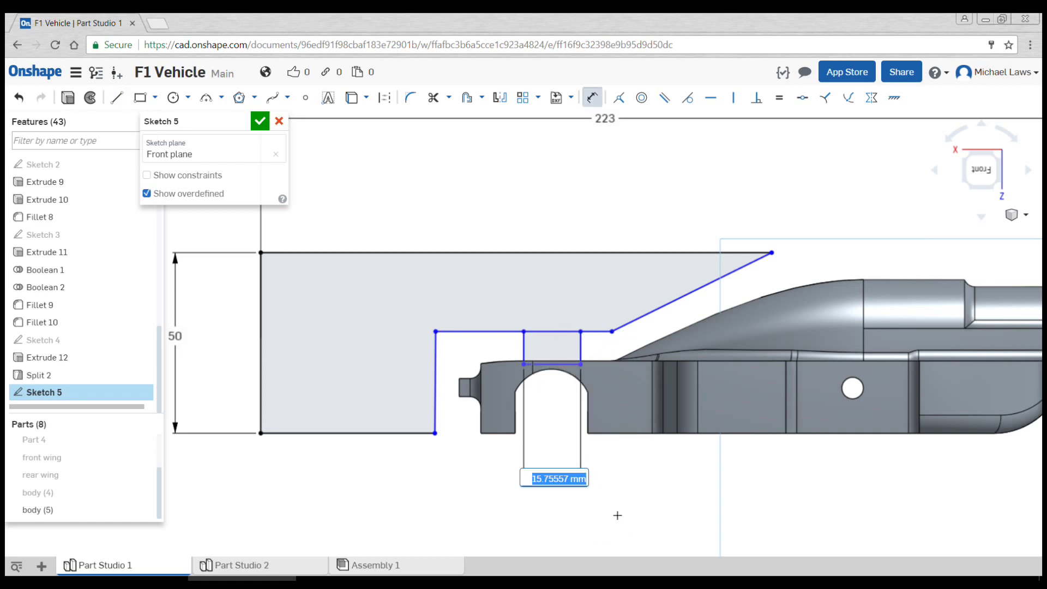
text(15)
key(Return)
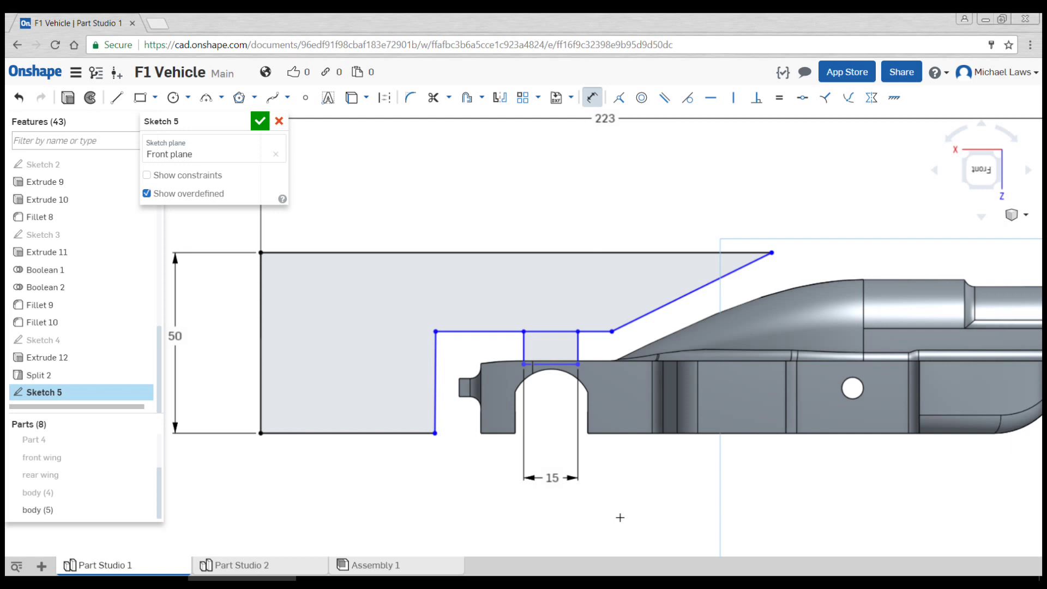
scroll(681, 486, down, 1)
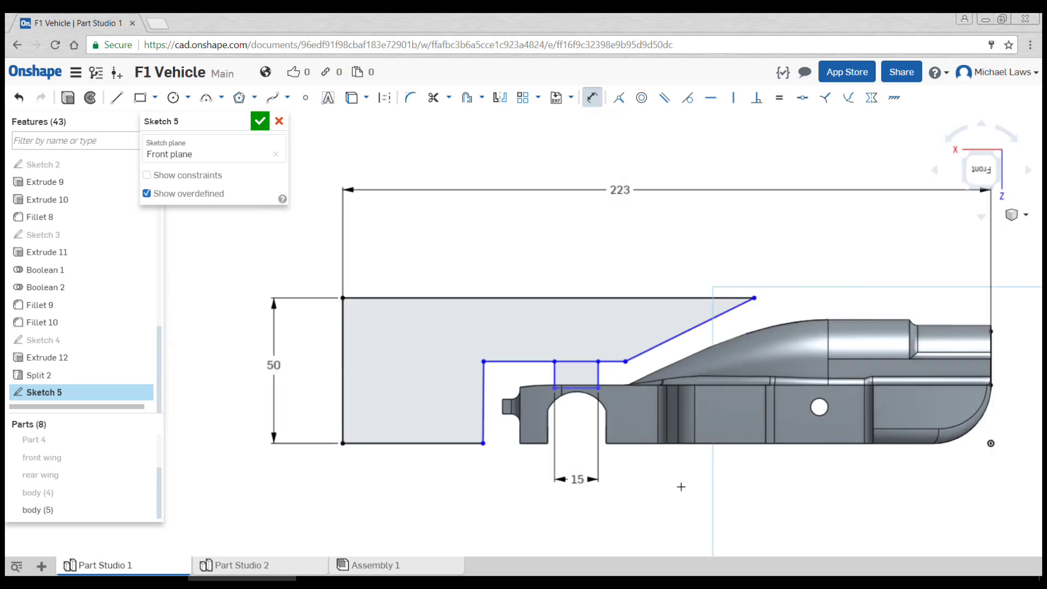
right_drag(683, 504, 620, 504)
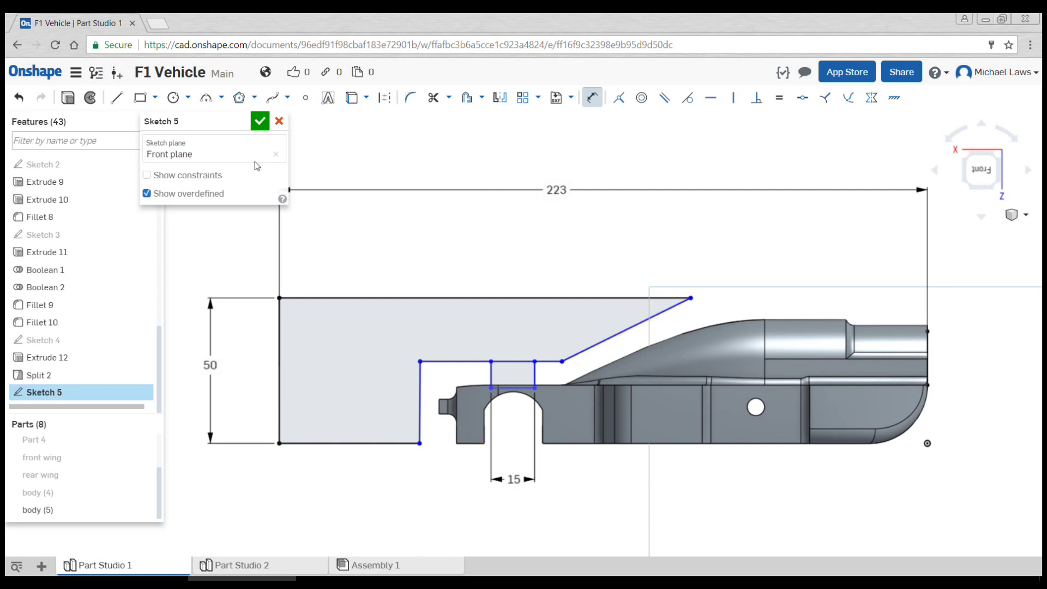
click(258, 123)
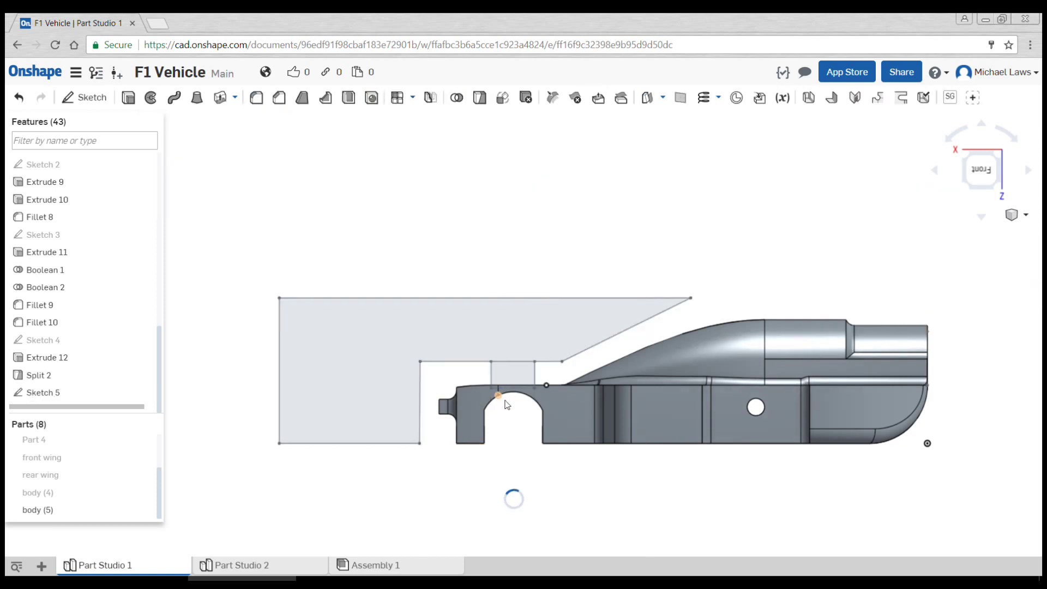
Step: Extrude the small tab region symmetrically to a depth of 10 mm, adding it to the body
click(128, 97)
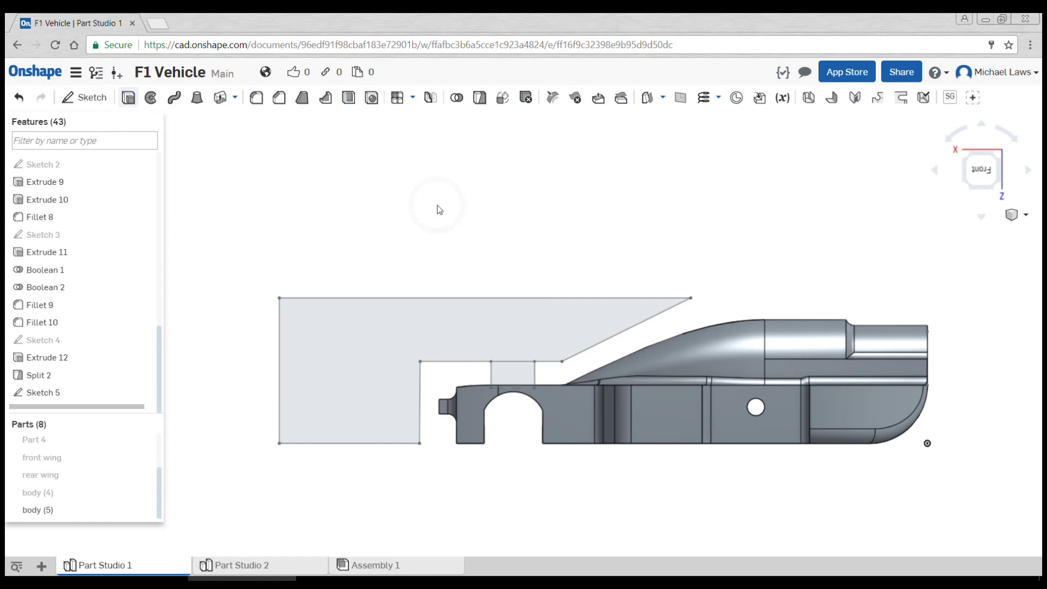
click(523, 371)
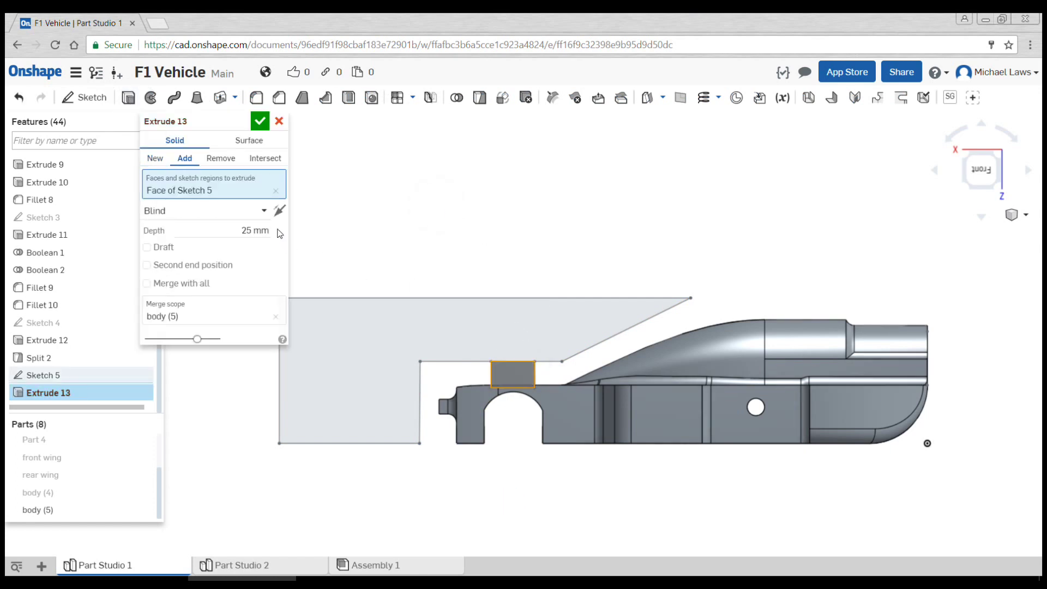
click(261, 212)
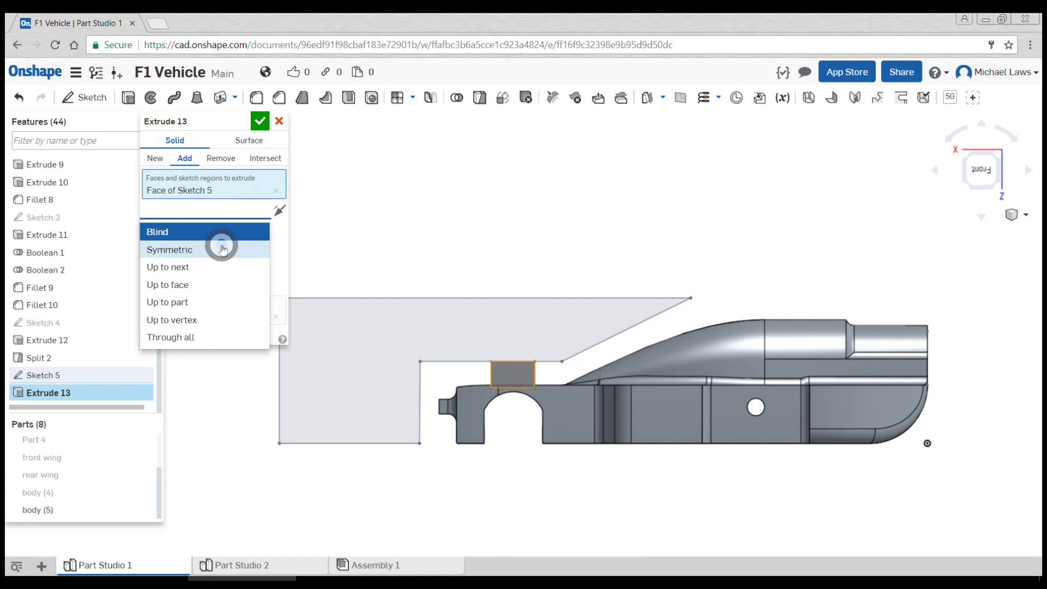
click(169, 249)
right_drag(609, 243, 566, 264)
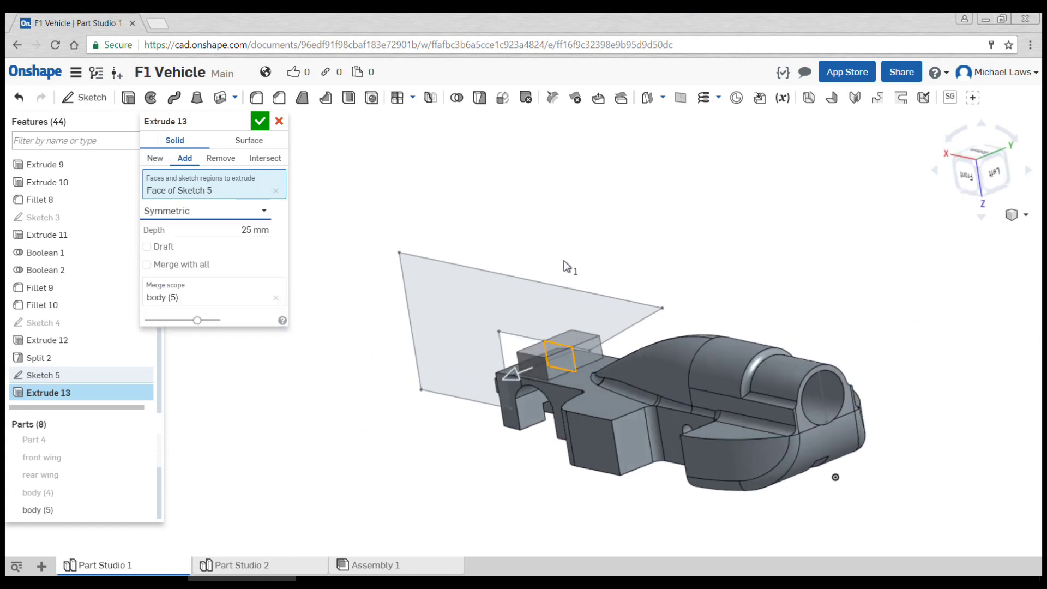
click(256, 230)
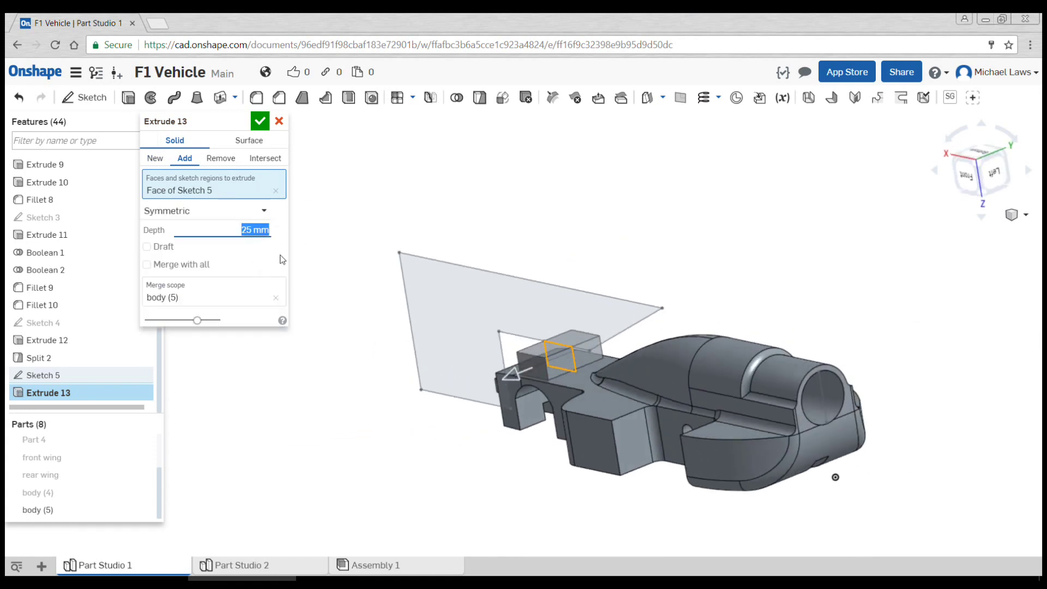
text(10)
key(Return)
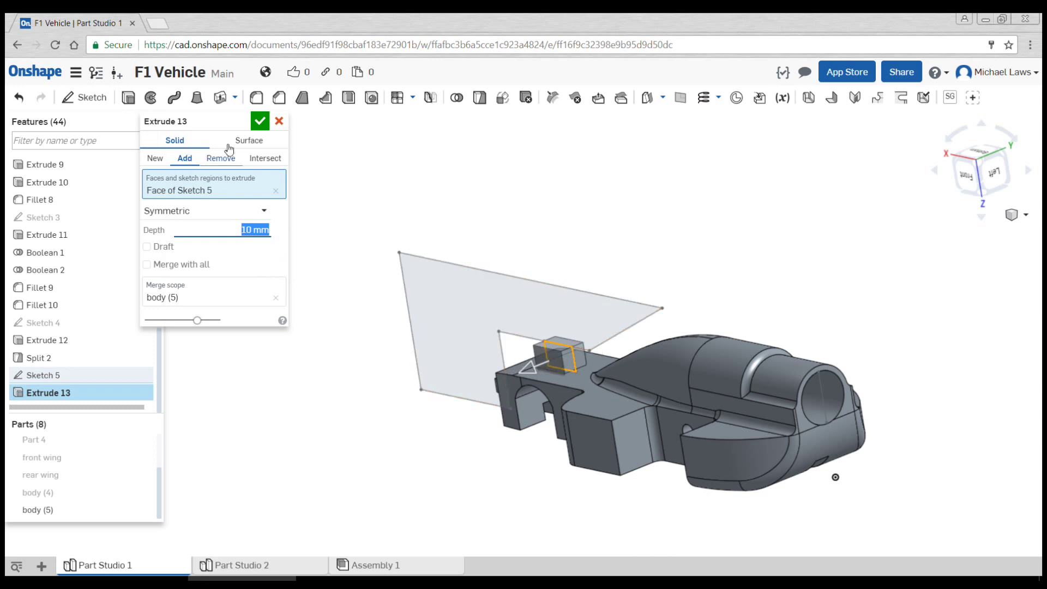
click(259, 120)
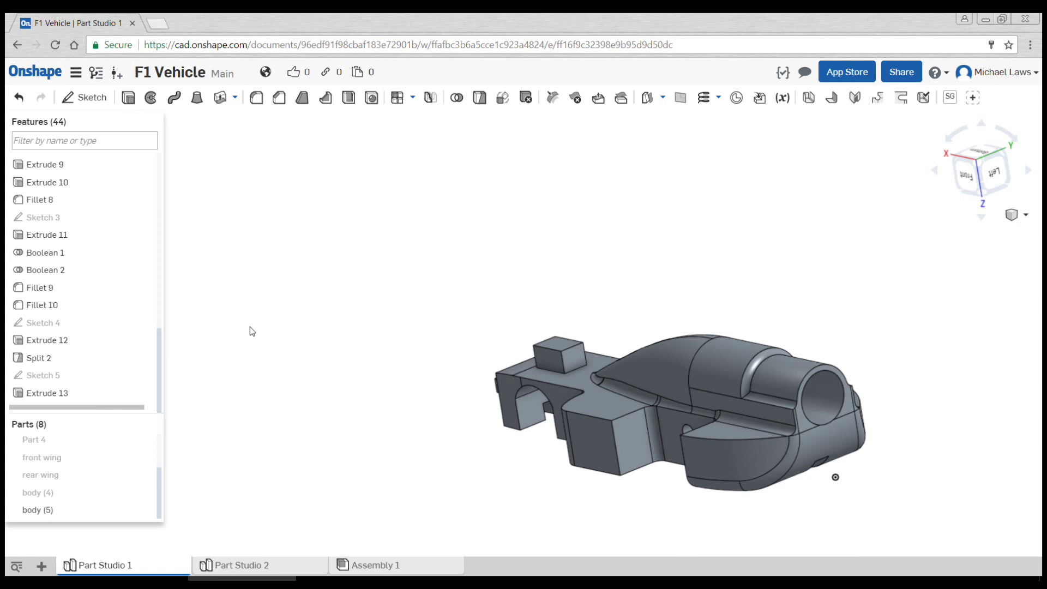
Step: Show Sketch 5 again and extrude its large profile region symmetrically to a depth of 65 mm, adding it to the body
click(145, 374)
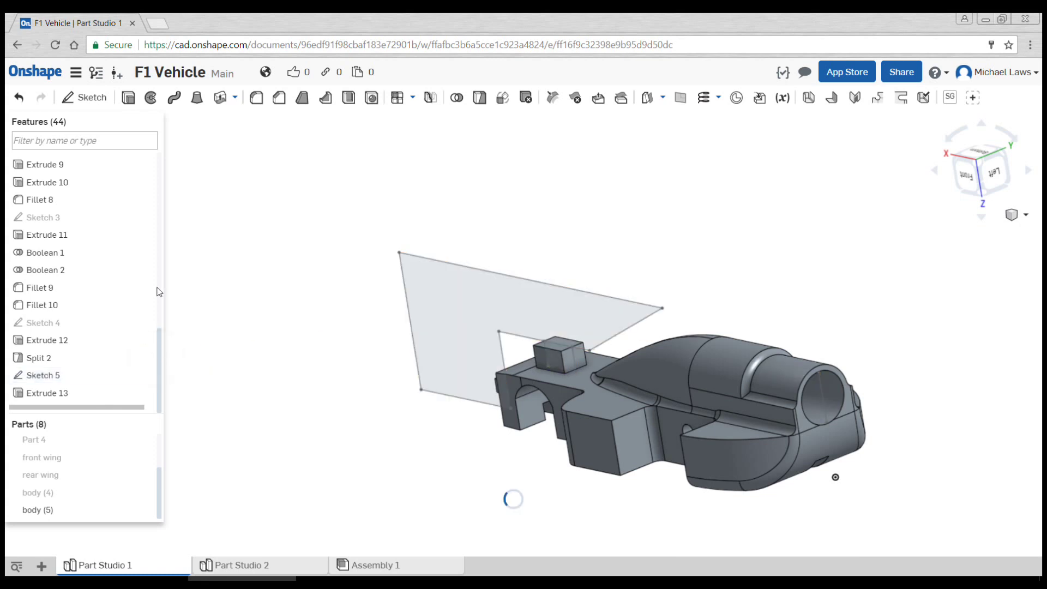
click(129, 99)
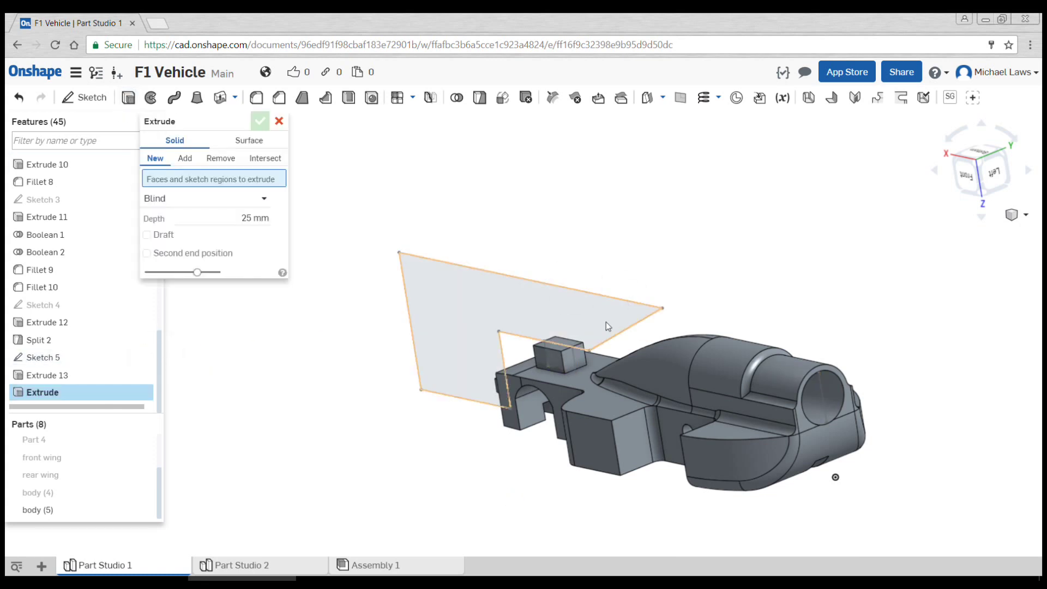
click(435, 295)
click(264, 212)
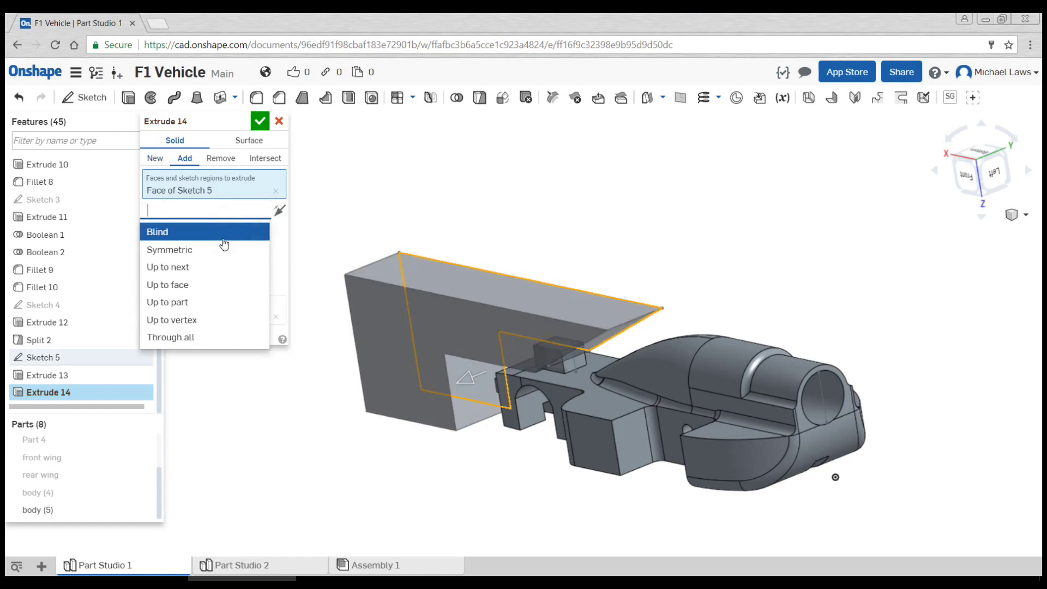
click(222, 244)
click(262, 229)
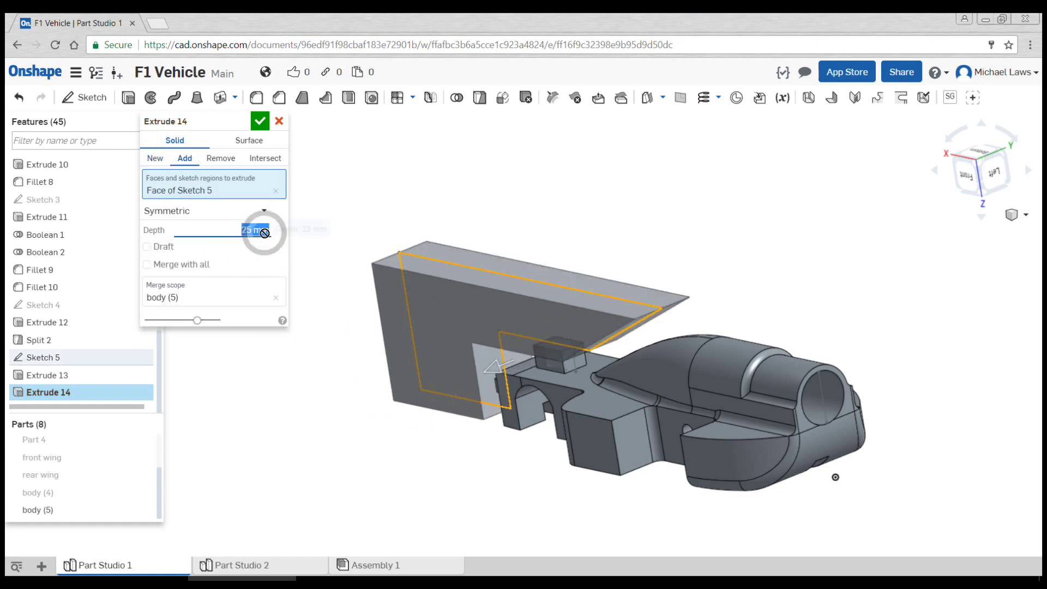
text(65)
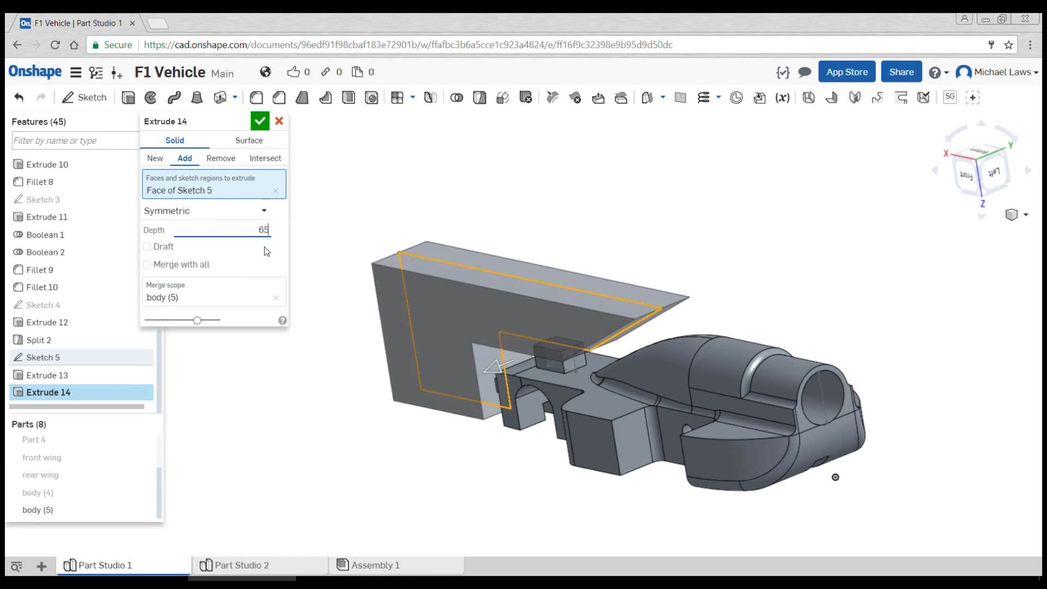
key(Return)
right_drag(400, 298, 493, 325)
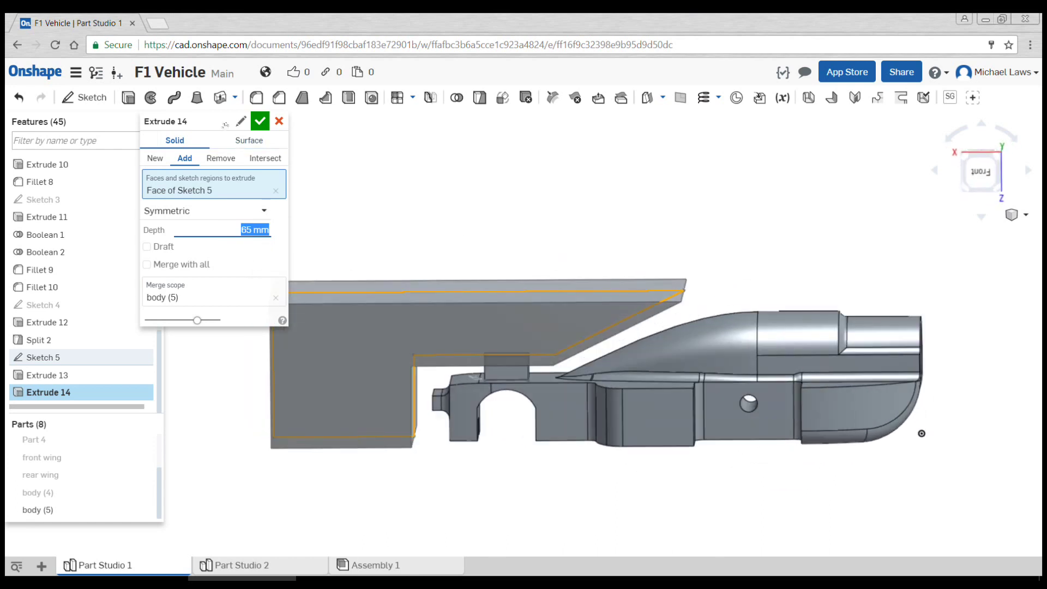
click(260, 122)
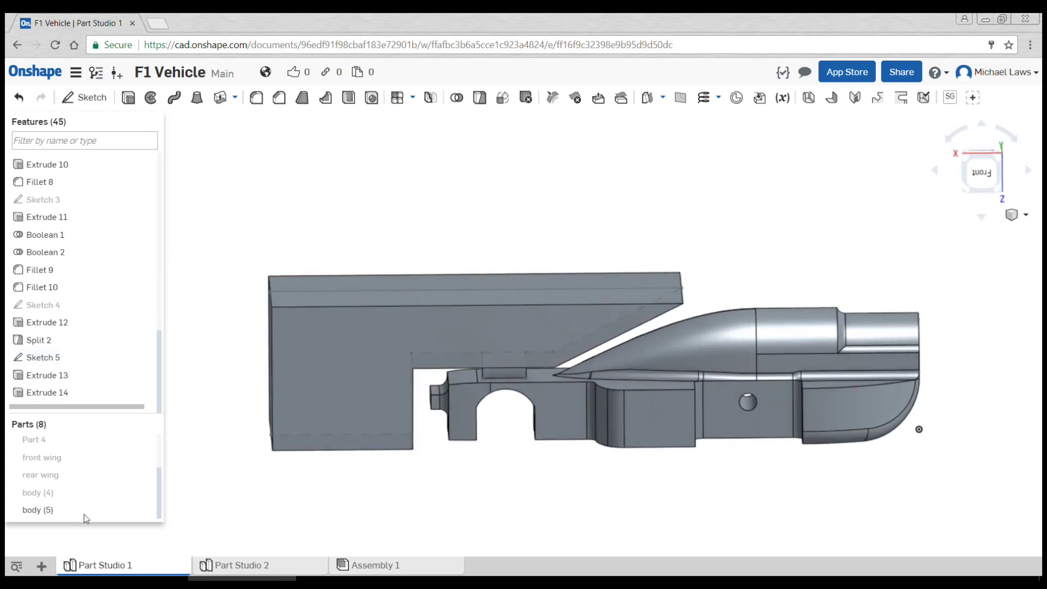
Step: Measure the overall length between the body's ring-shaped rear end face and the front face of the new block
right_drag(567, 488, 575, 448)
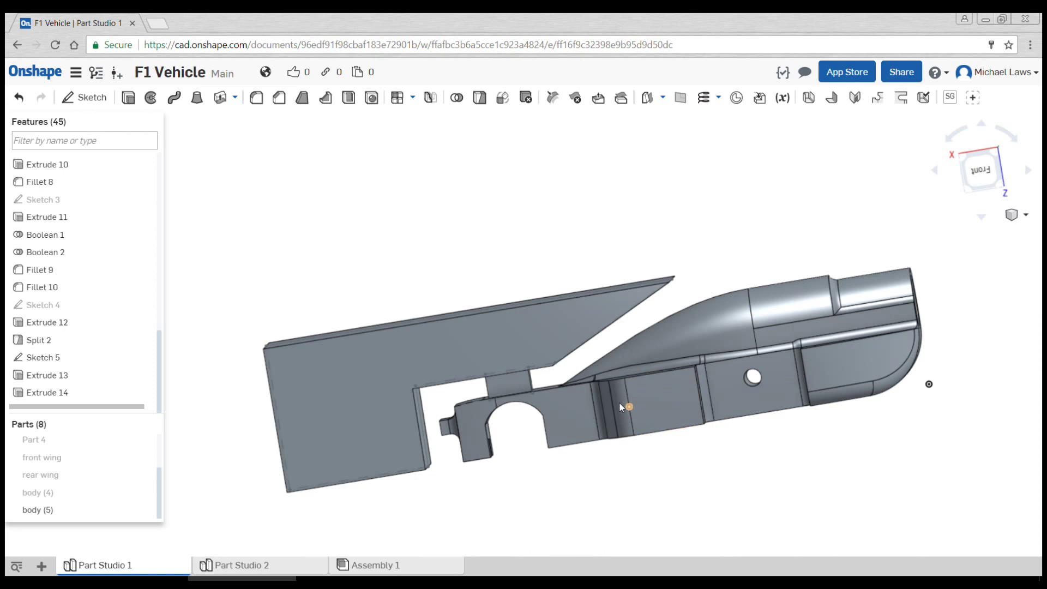
right_drag(656, 333, 627, 357)
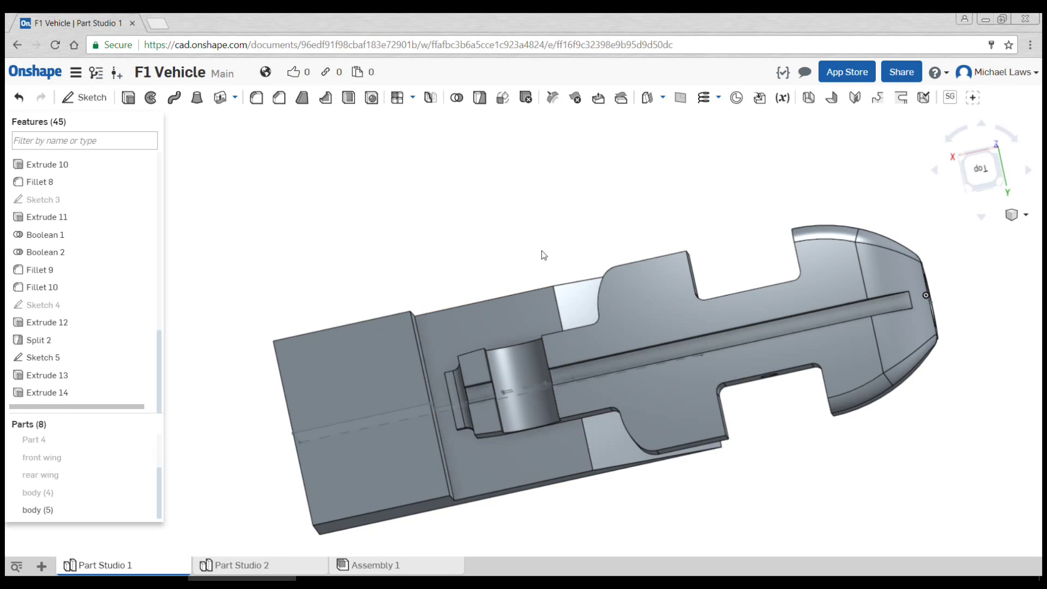
right_drag(533, 234, 792, 325)
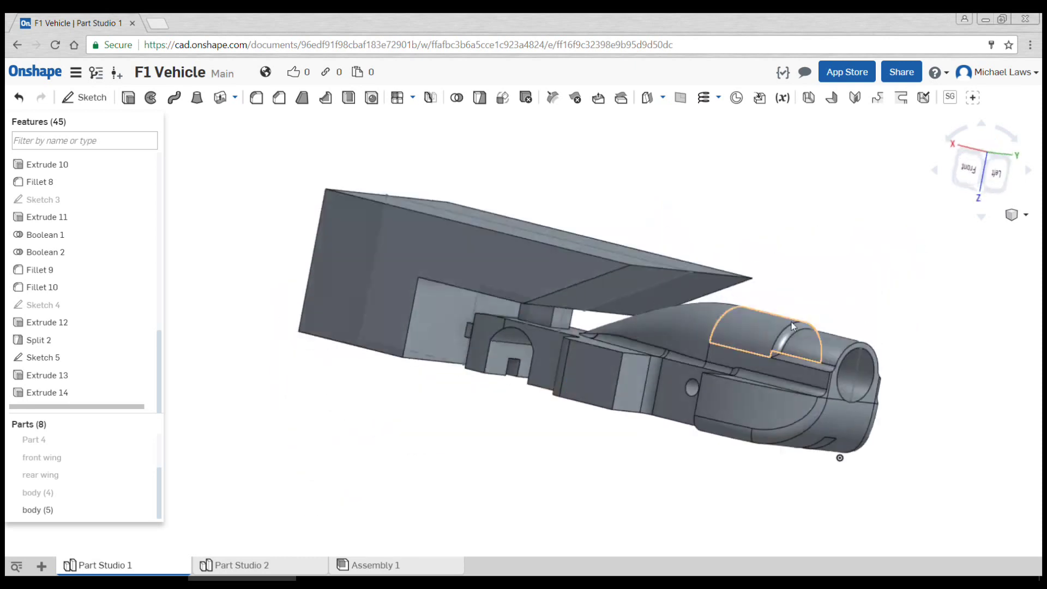
scroll(791, 321, up, 2)
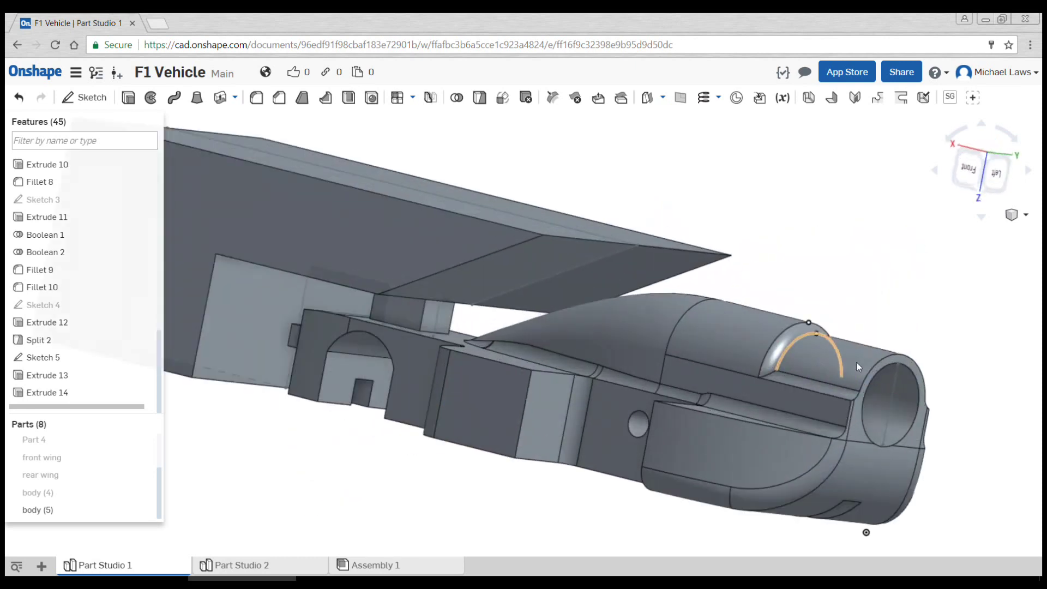
click(859, 418)
scroll(472, 283, down, 3)
right_drag(473, 284, 429, 298)
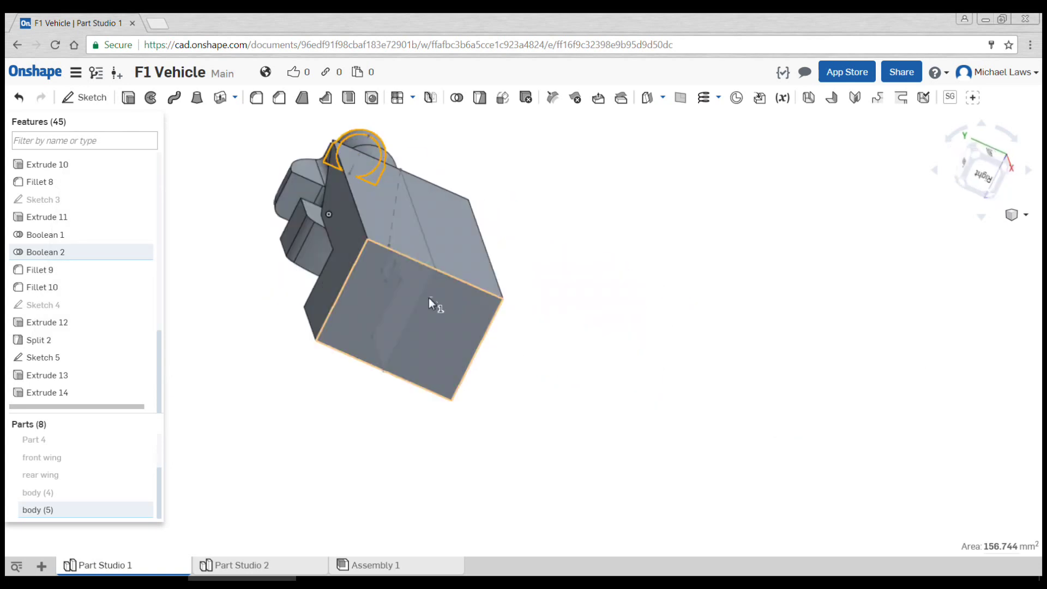
click(441, 306)
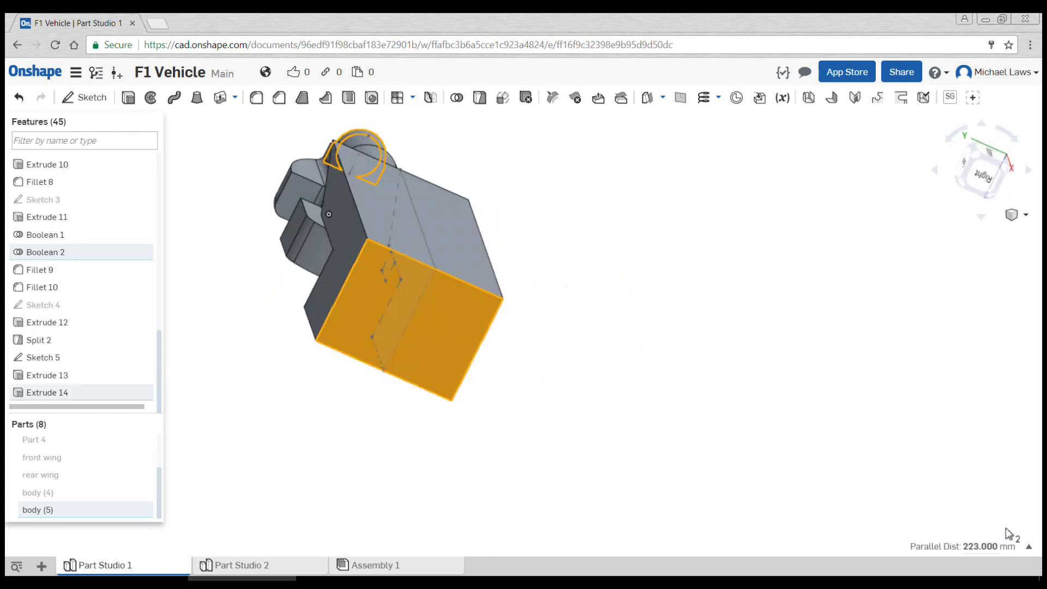
right_drag(698, 445, 554, 379)
click(554, 378)
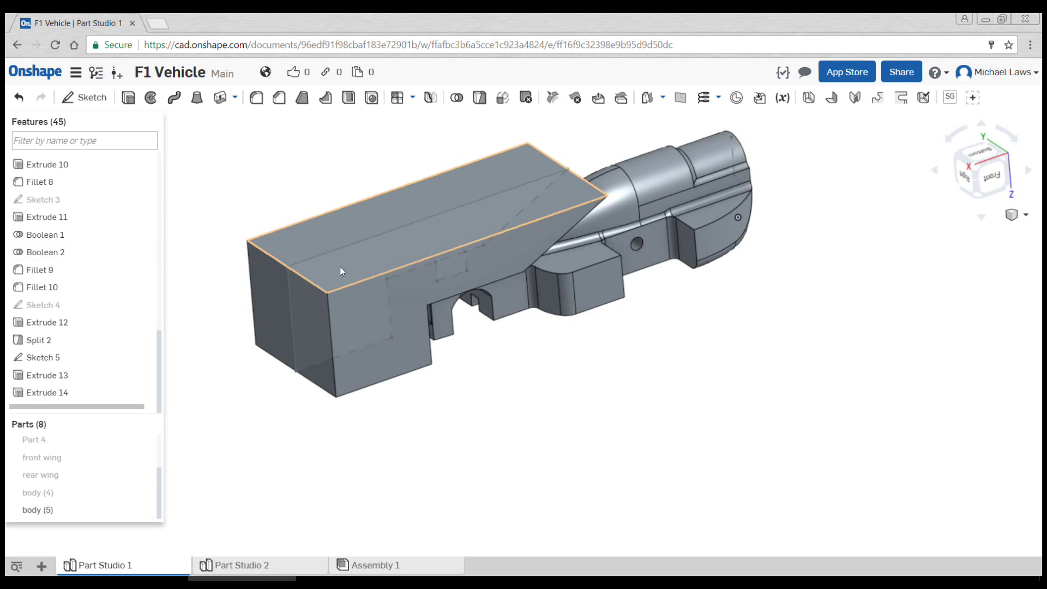
Step: Measure the height between the upper face and the underside of the new block
click(339, 270)
right_drag(386, 350, 376, 297)
click(365, 391)
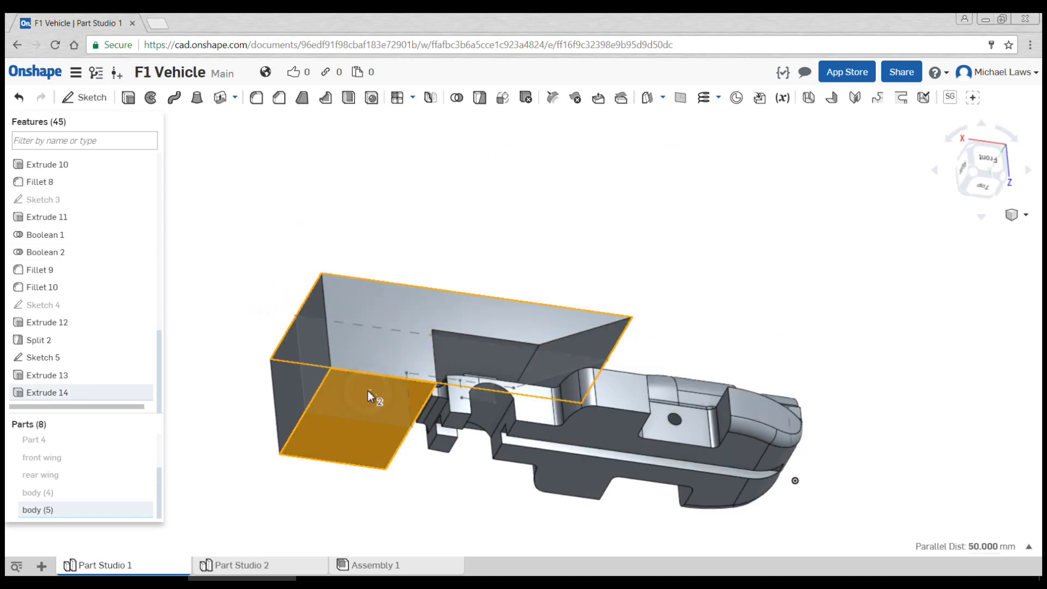
click(407, 222)
Step: Measure the width between the two side faces of the new block and clear the selection
click(362, 306)
right_drag(339, 253, 552, 296)
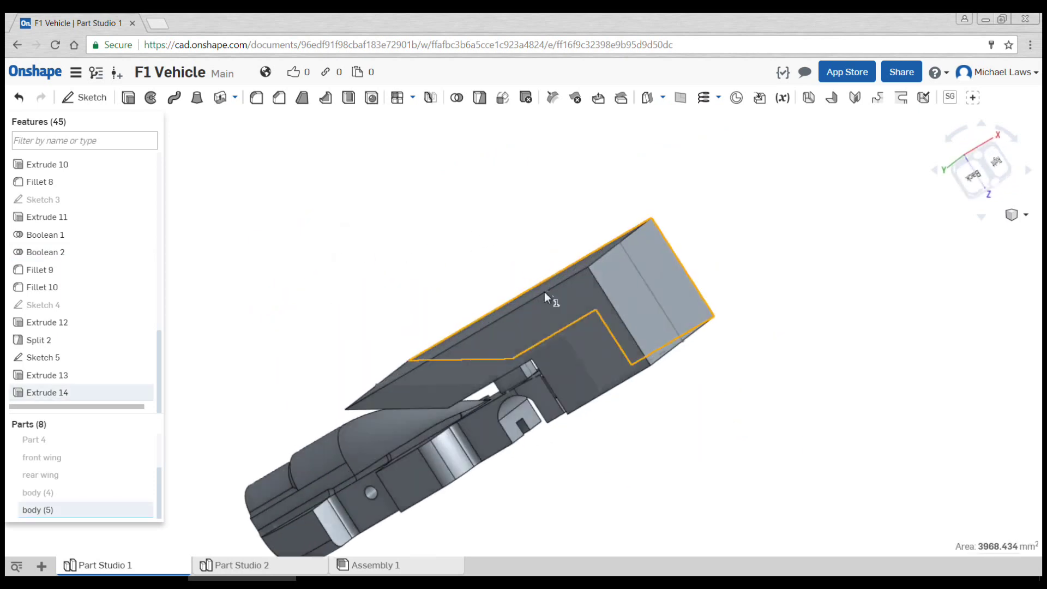
click(573, 304)
key(n)
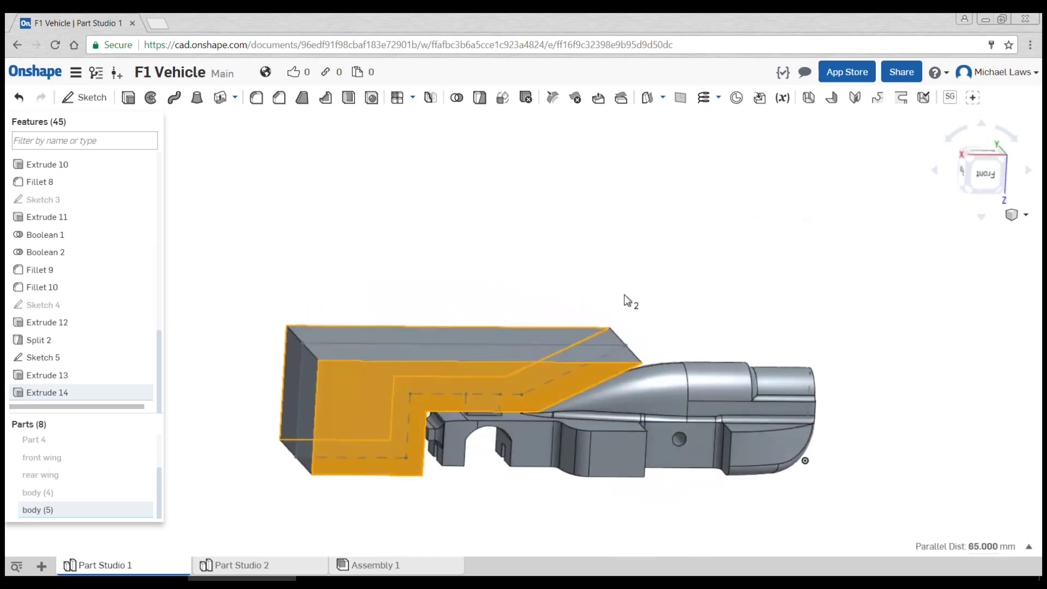
key(Escape)
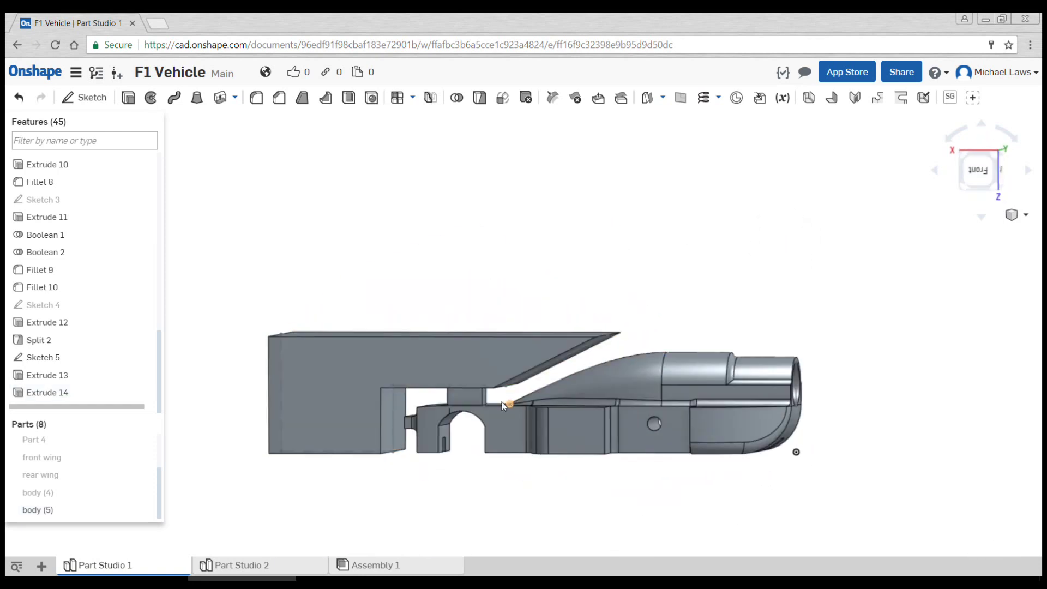
scroll(476, 400, up, 5)
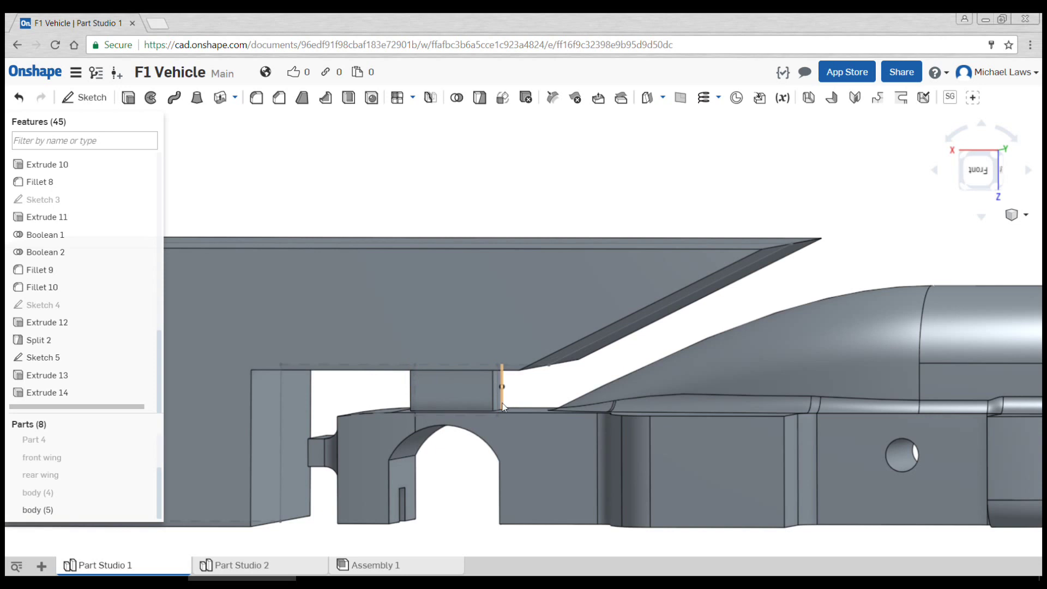